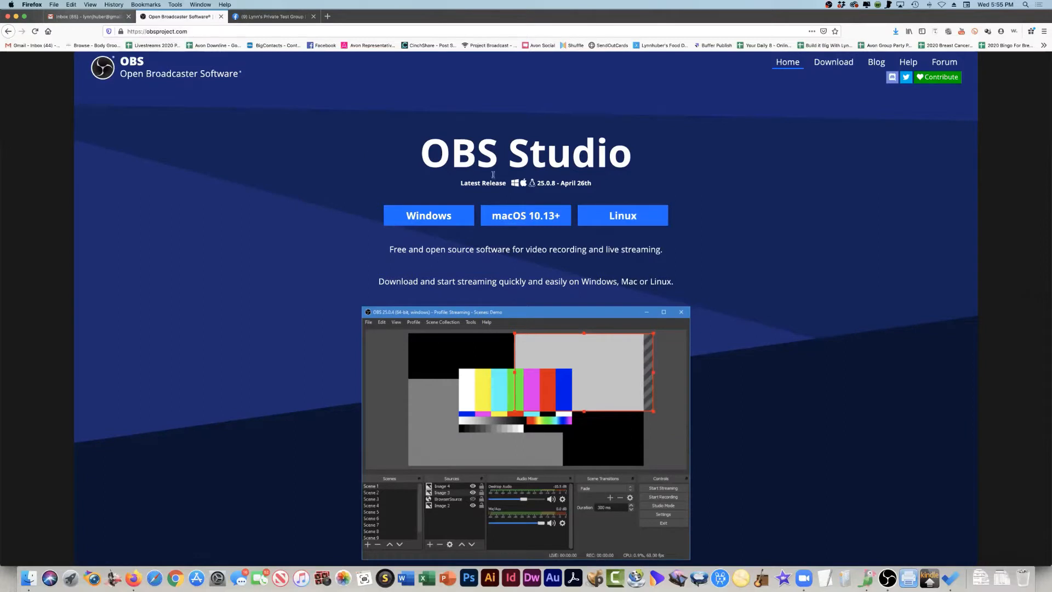
# - Request the macOS 10.13+ download of OBS Studio and dismiss the file-opening prompt
pyautogui.click(505, 218)
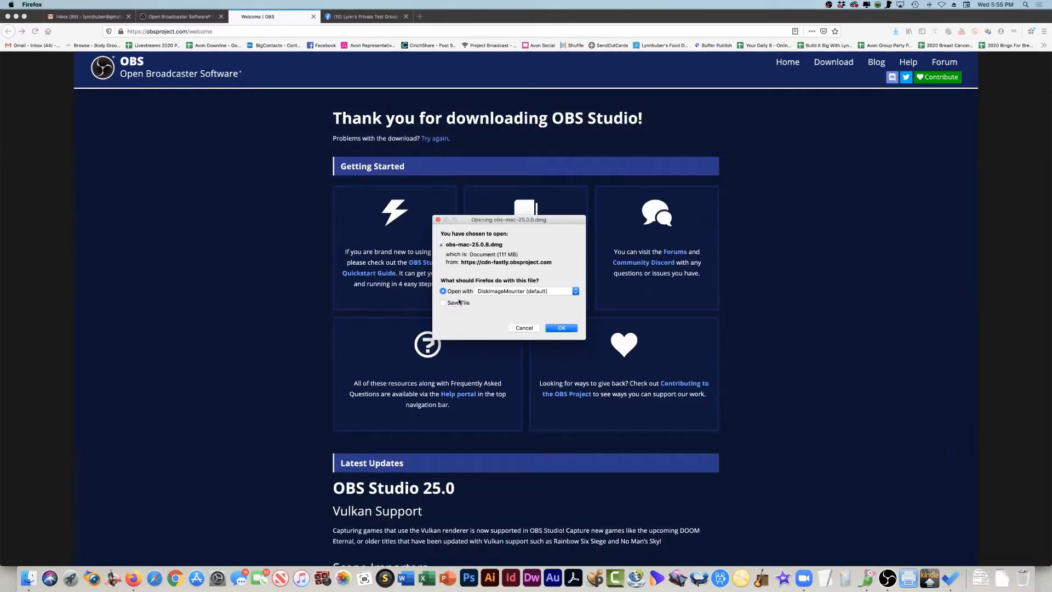
pyautogui.click(523, 328)
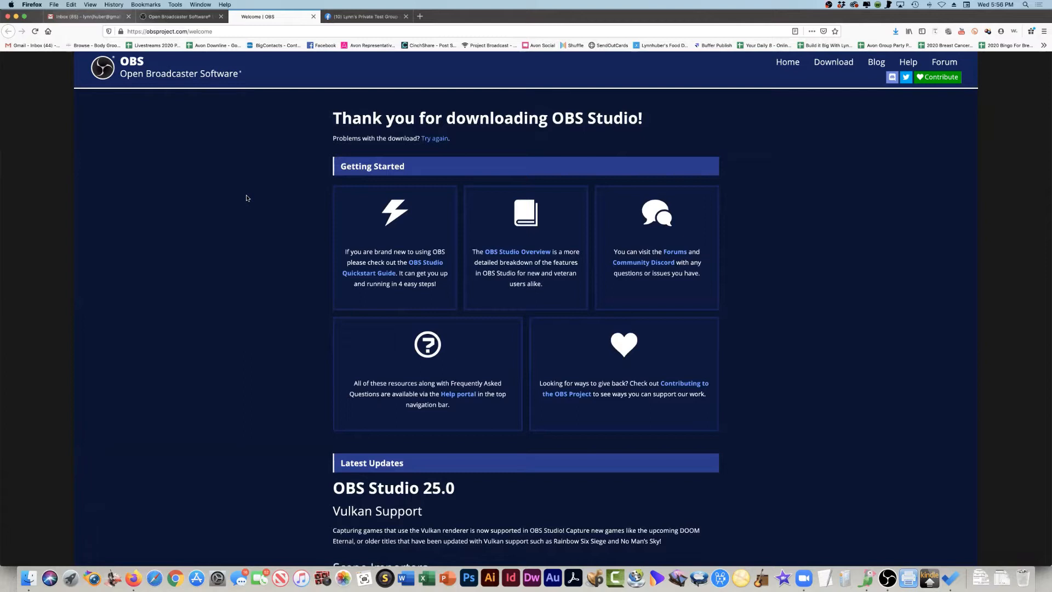
# - Switch to OBS and add a new scene named with the presenter's first name followed by "Video"
pyautogui.press('super+Tab')
pyautogui.press('super+Tab')
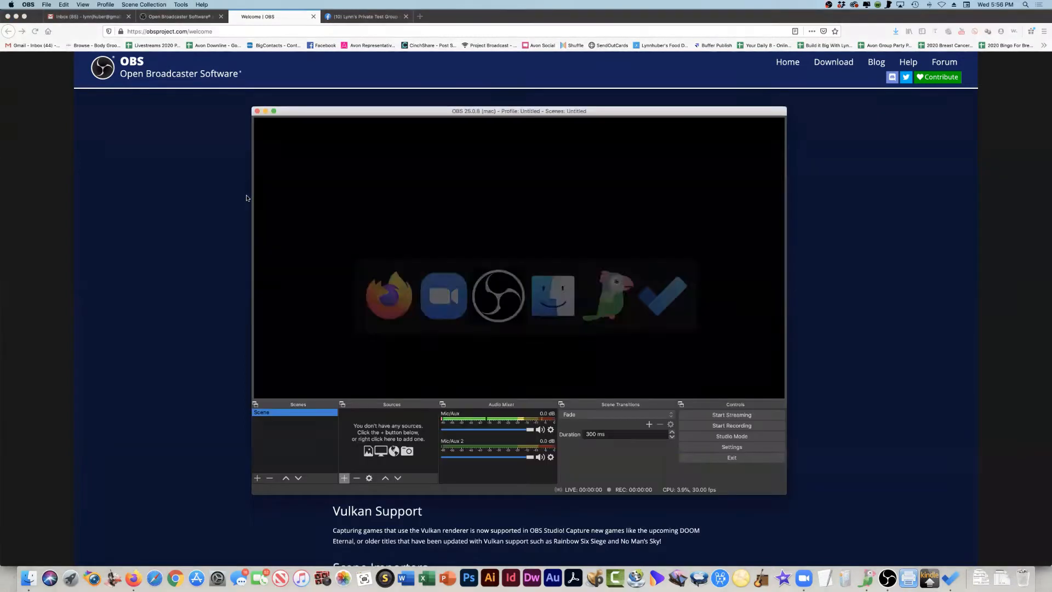
pyautogui.moveTo(468, 120); pyautogui.dragTo(444, 138)
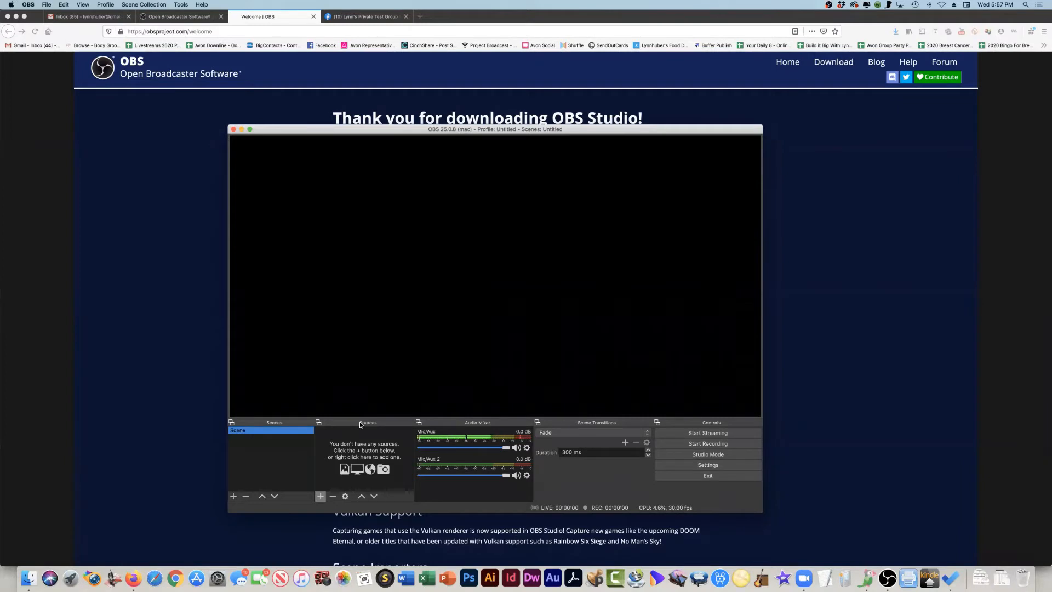
pyautogui.click(234, 496)
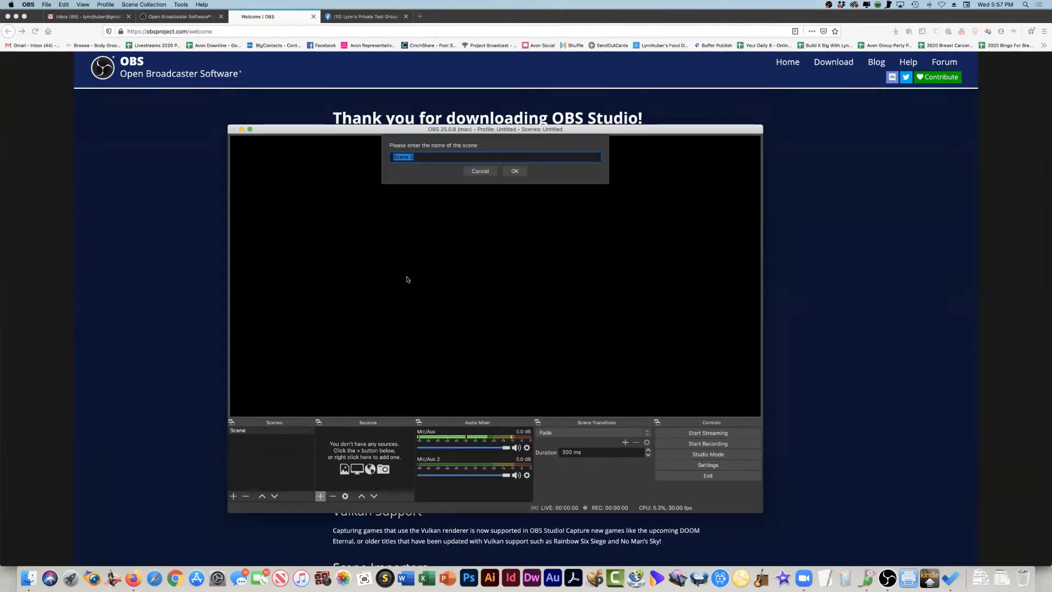
pyautogui.write('Lynn Video')
pyautogui.click(514, 171)
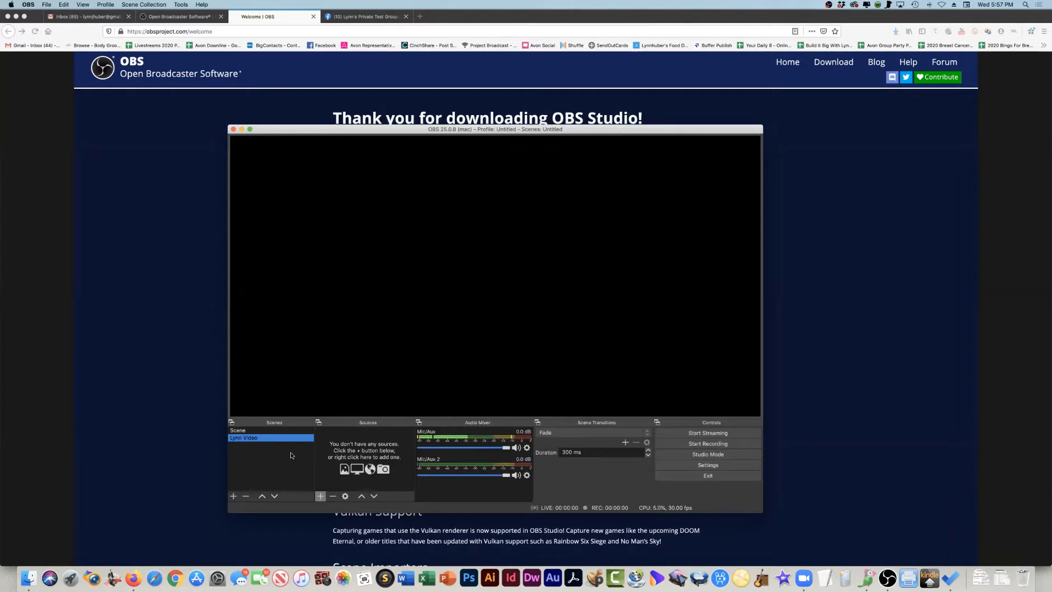
# - Add a new Video Capture Device source to the scene, using FaceTime HD Camera (Built-in) as its device
pyautogui.click(320, 496)
pyautogui.click(346, 466)
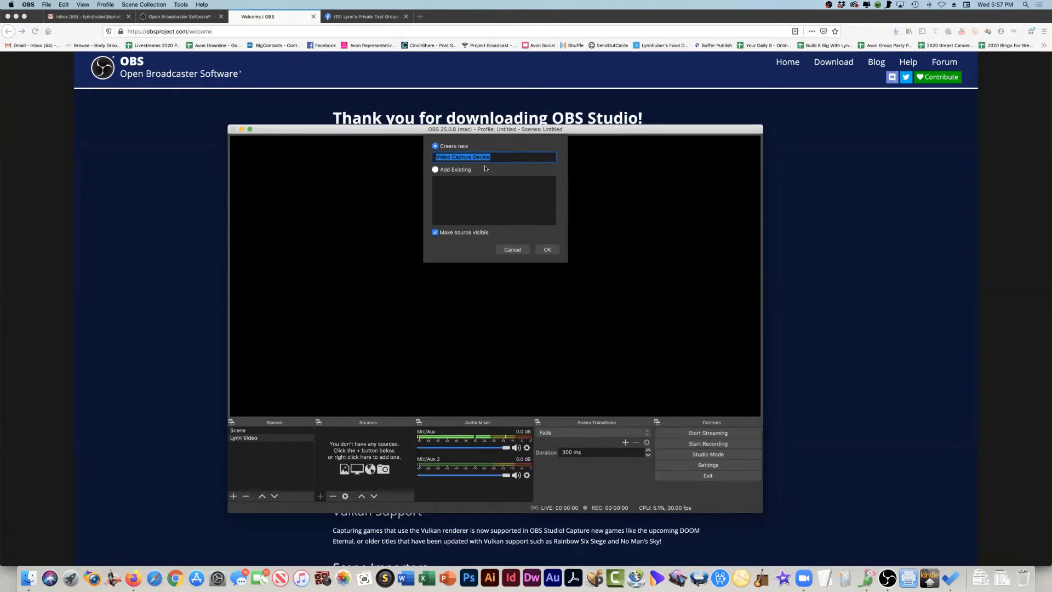
pyautogui.click(546, 252)
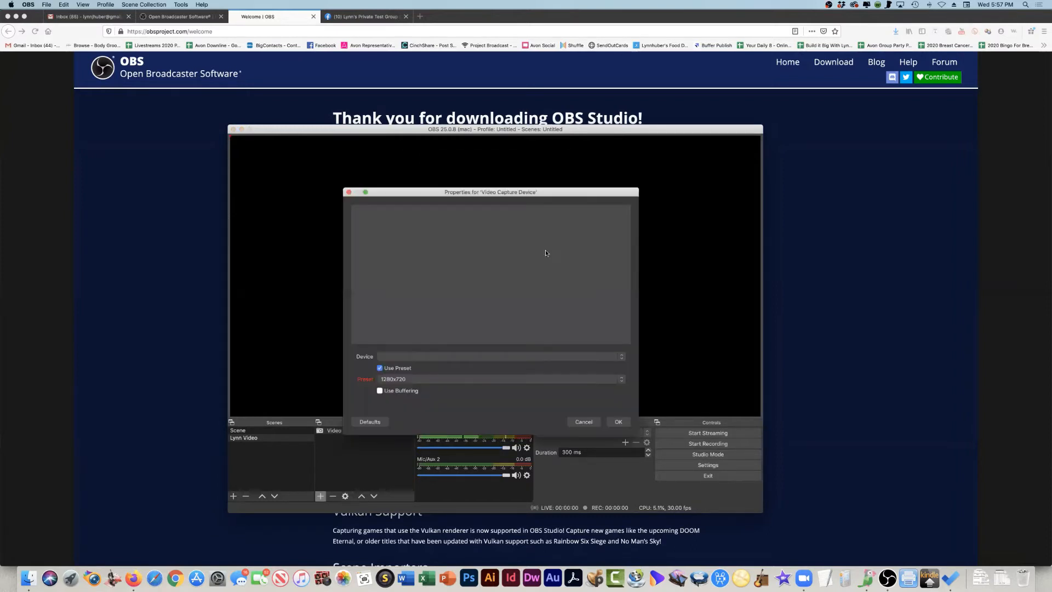
pyautogui.click(441, 356)
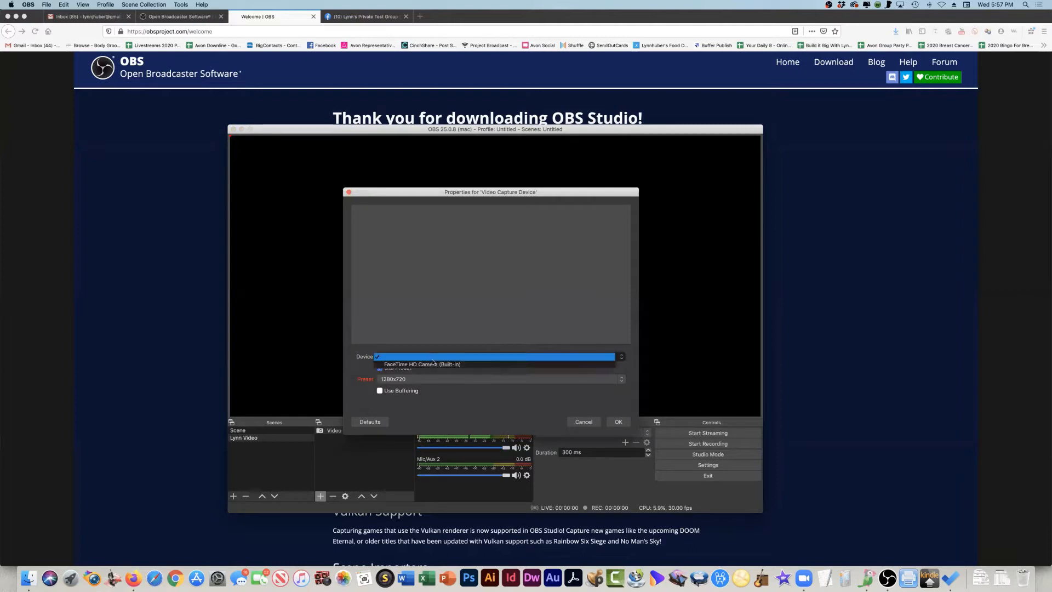
pyautogui.click(434, 364)
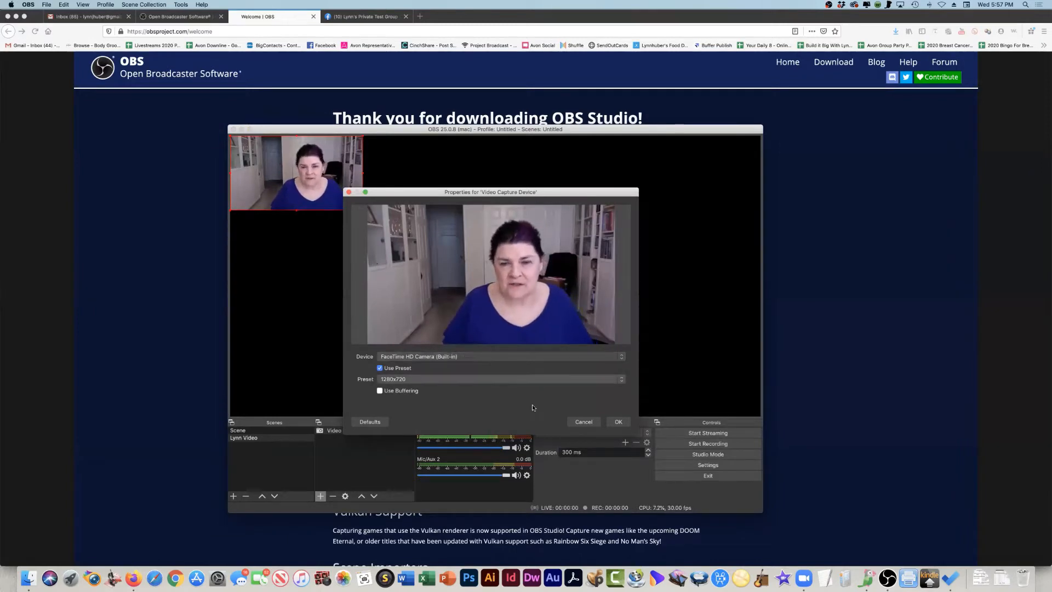
pyautogui.click(618, 423)
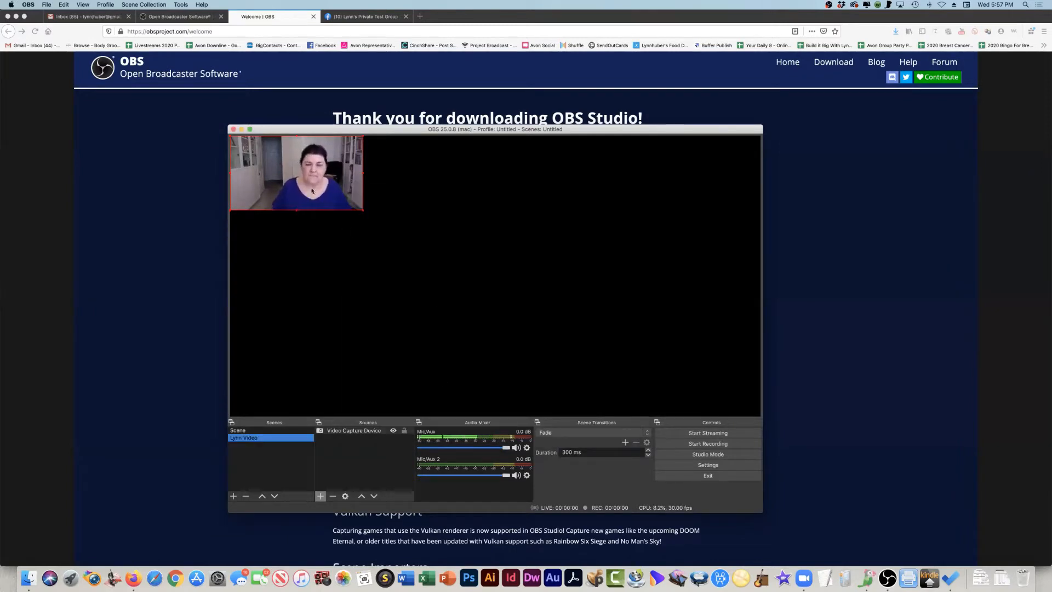
# - Enlarge the camera source on the canvas and fit it to the screen
pyautogui.moveTo(325, 194); pyautogui.dragTo(474, 287)
pyautogui.moveTo(391, 225); pyautogui.dragTo(401, 219)
pyautogui.rightClick(411, 231)
pyautogui.moveTo(437, 387)
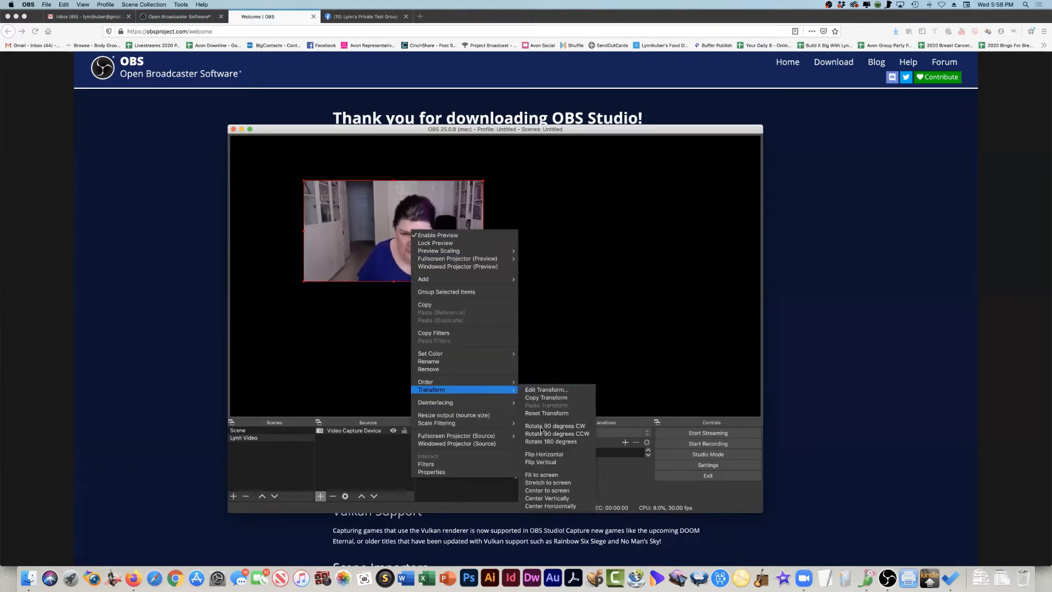
pyautogui.click(542, 474)
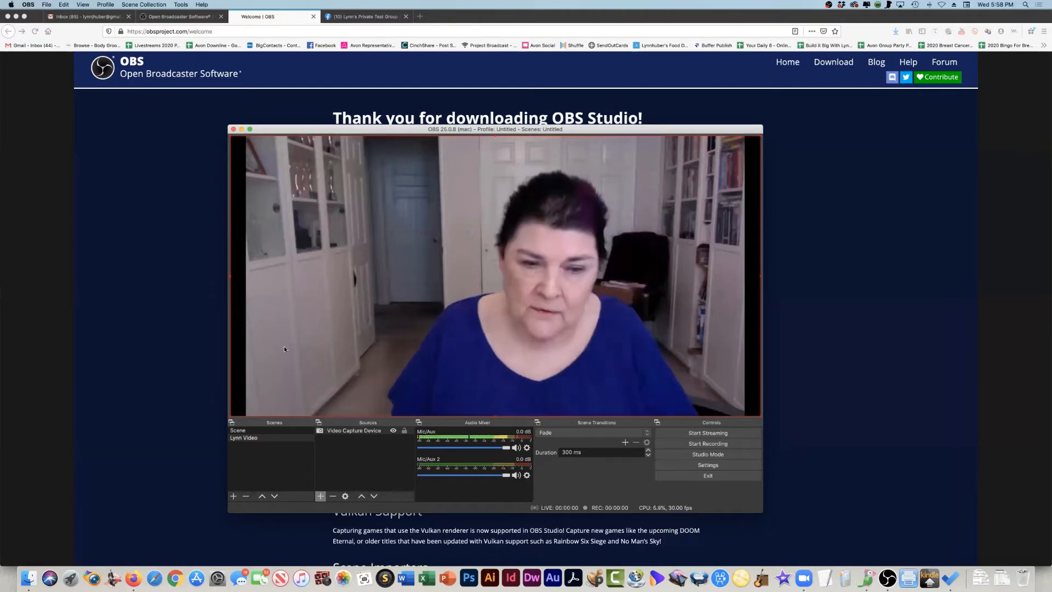
# - Add a new Audio Input Capture source to the scene with Built-in Microphone as its device
pyautogui.click(320, 496)
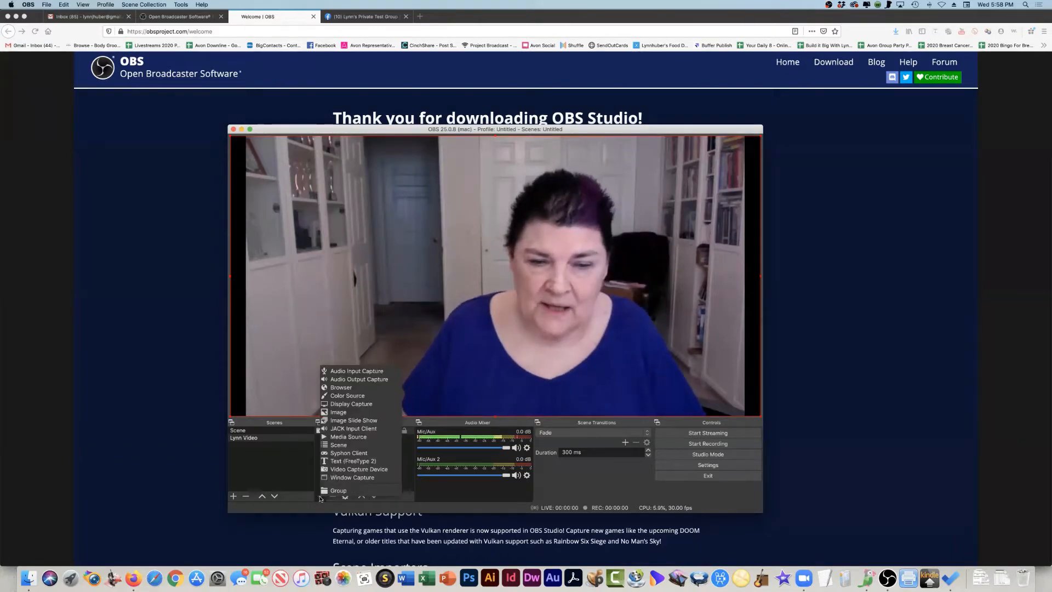
pyautogui.click(356, 370)
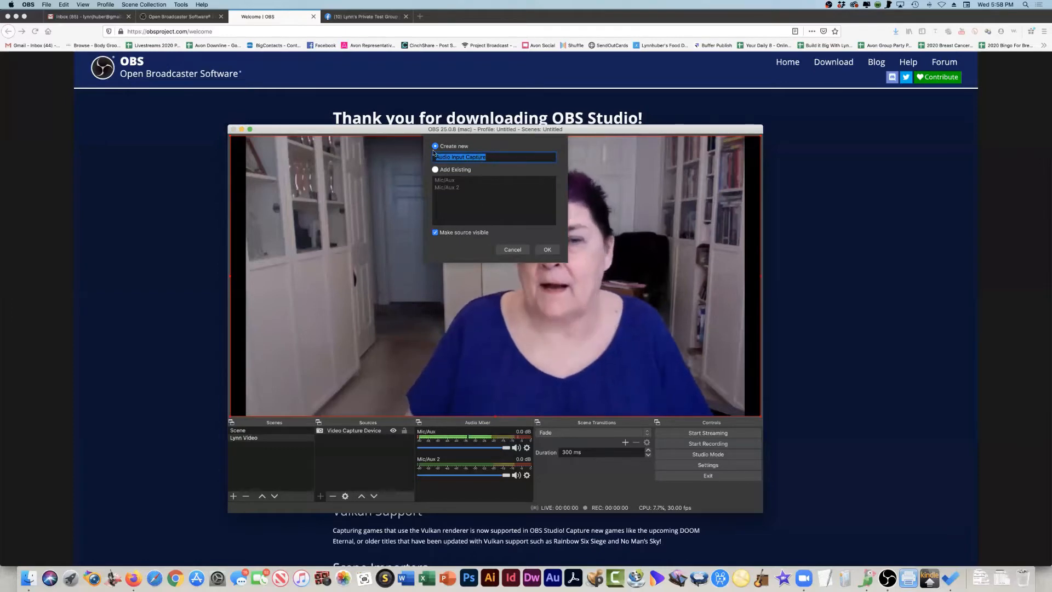
pyautogui.click(546, 249)
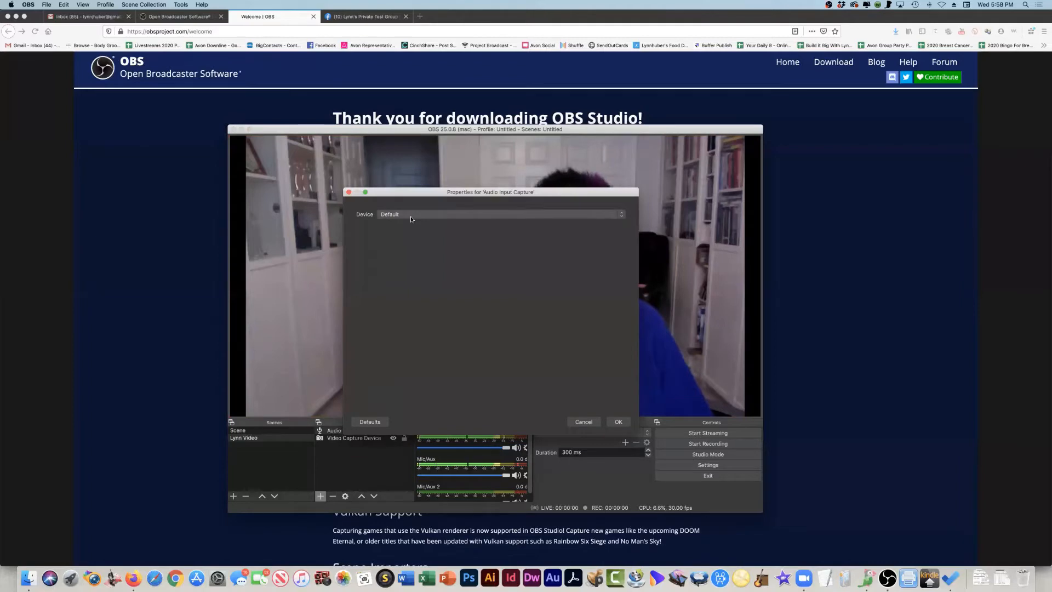
pyautogui.click(410, 216)
pyautogui.click(409, 222)
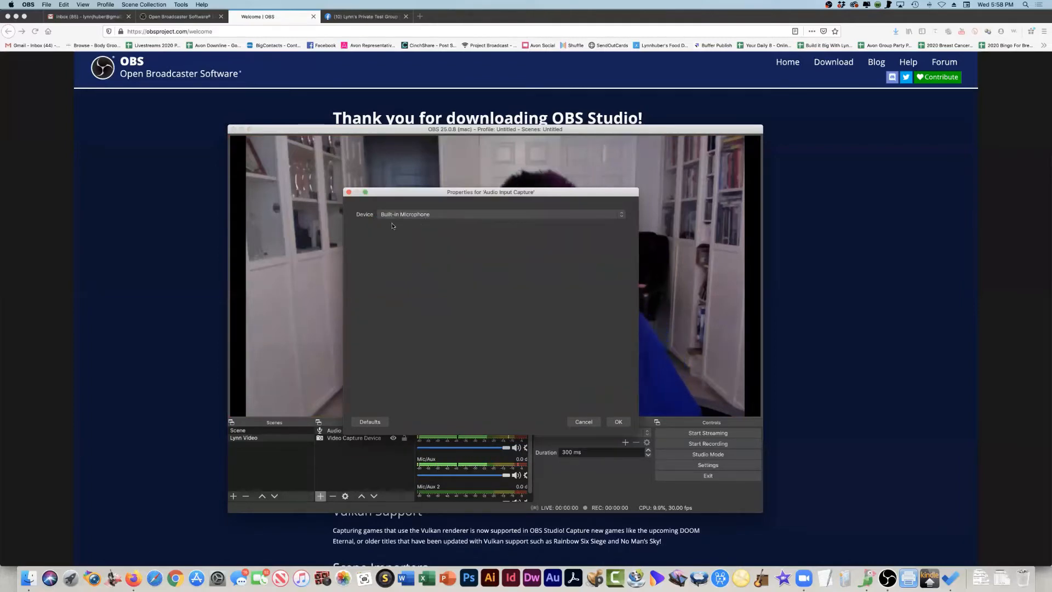
pyautogui.click(618, 421)
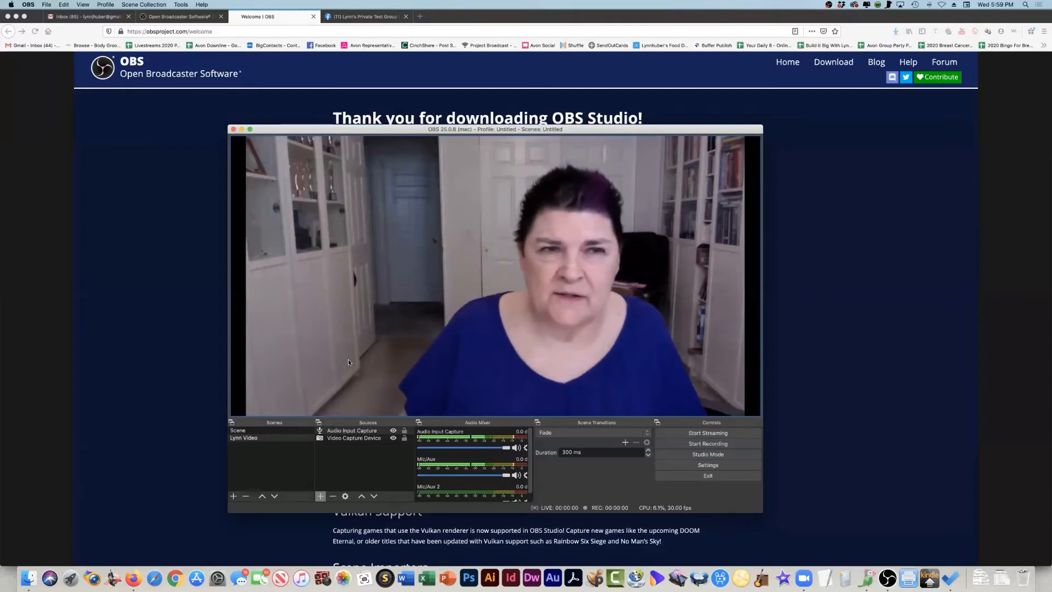
pyautogui.click(137, 290)
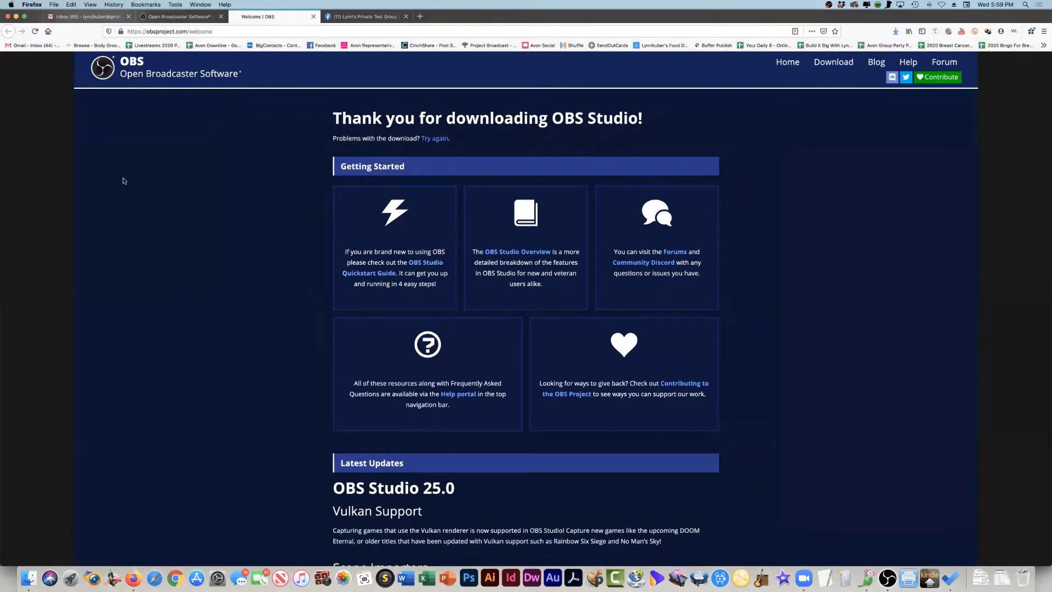
pyautogui.press('super+Tab')
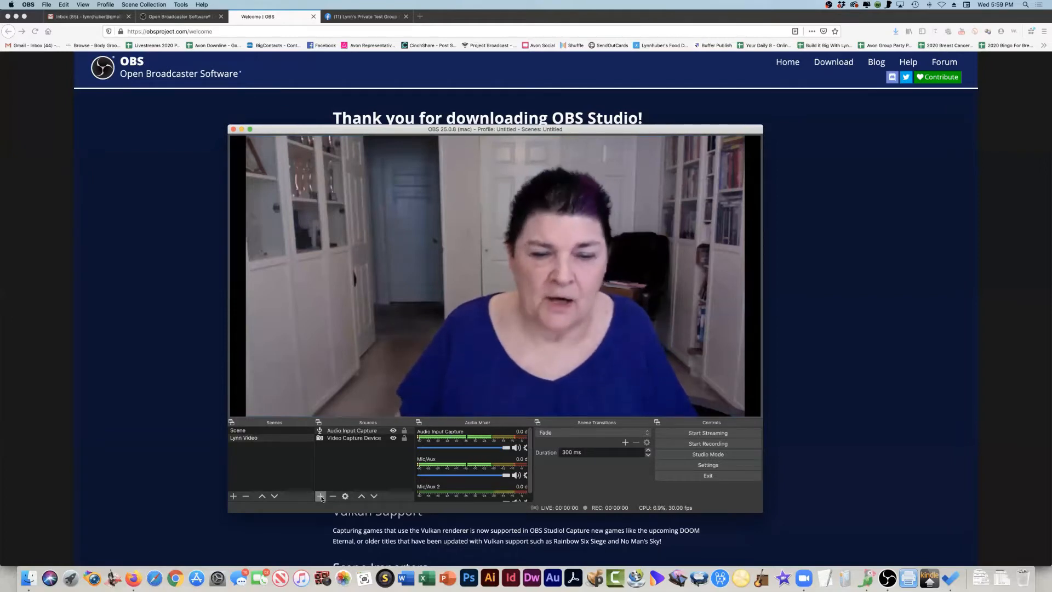
# - Add the existing Mic/Aux 2 audio input to the scene's sources
pyautogui.click(321, 495)
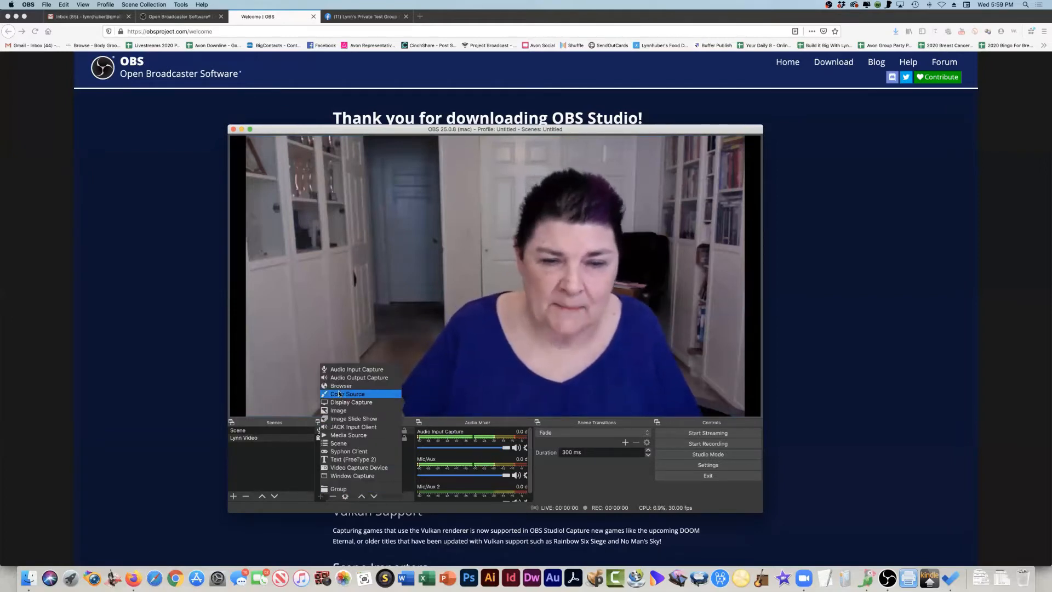
pyautogui.click(353, 369)
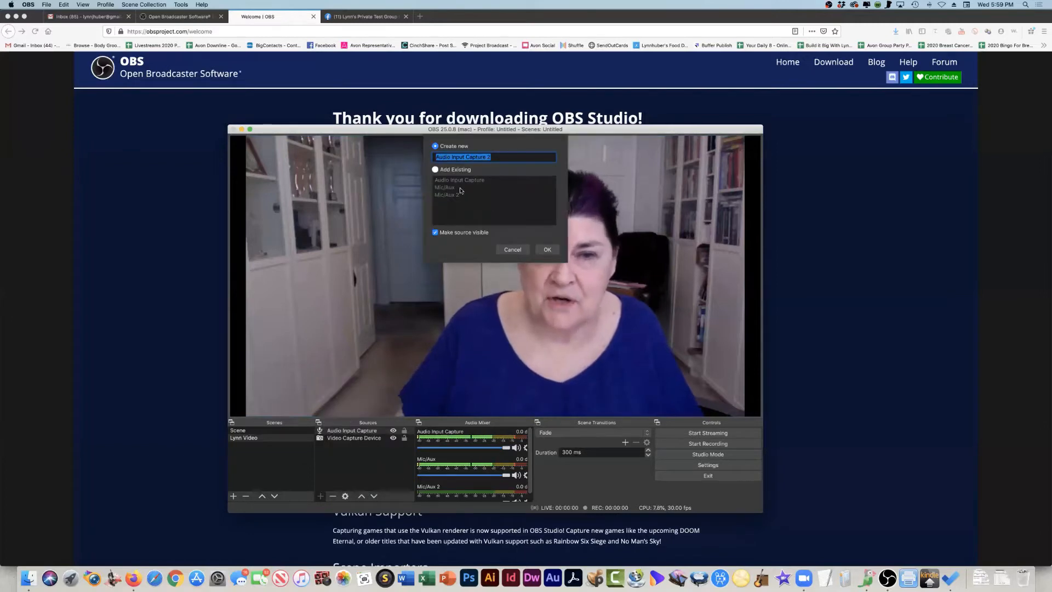
pyautogui.click(435, 169)
pyautogui.click(454, 195)
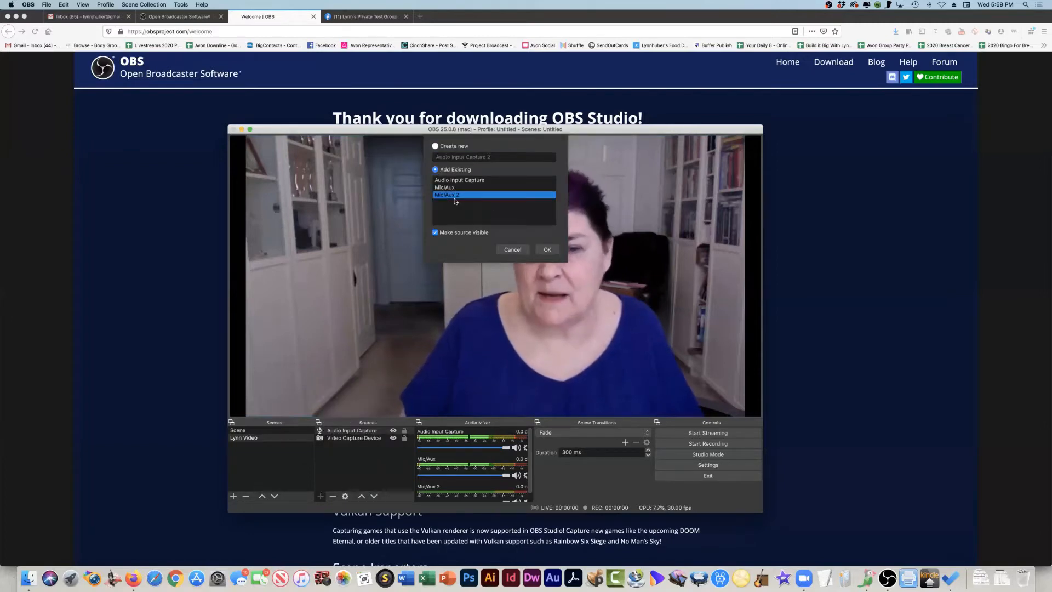
pyautogui.click(547, 250)
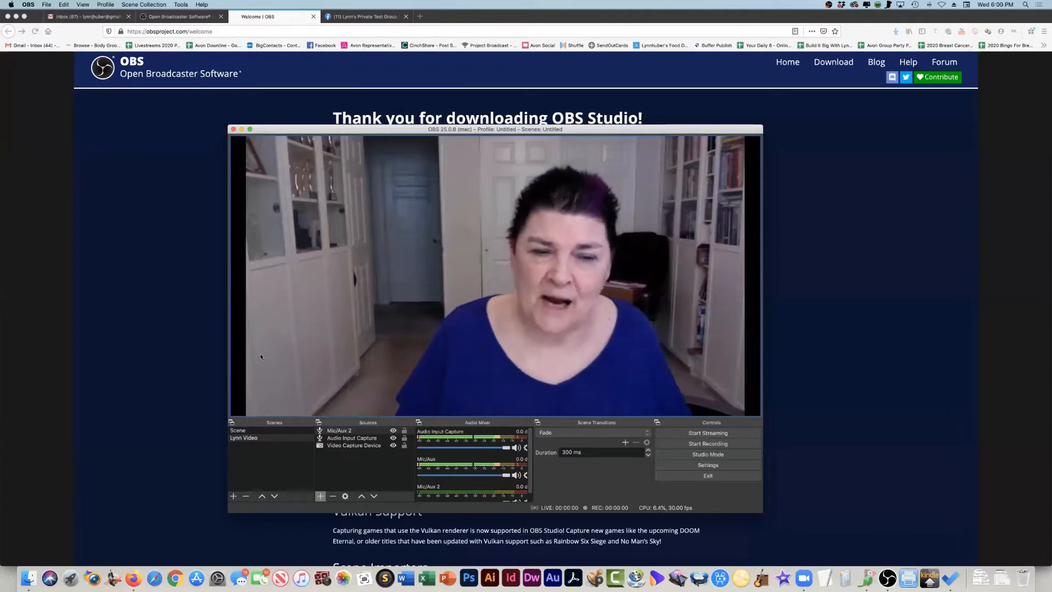
# - Add another scene named with the presenter's first name followed by "w/Web Page"
pyautogui.click(233, 496)
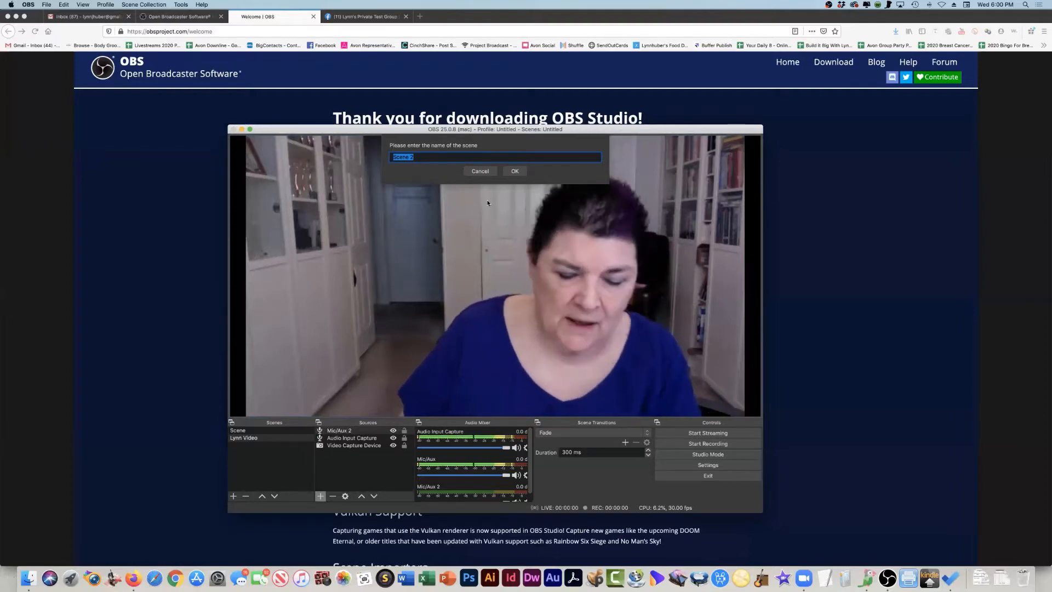
pyautogui.write('nn w/')
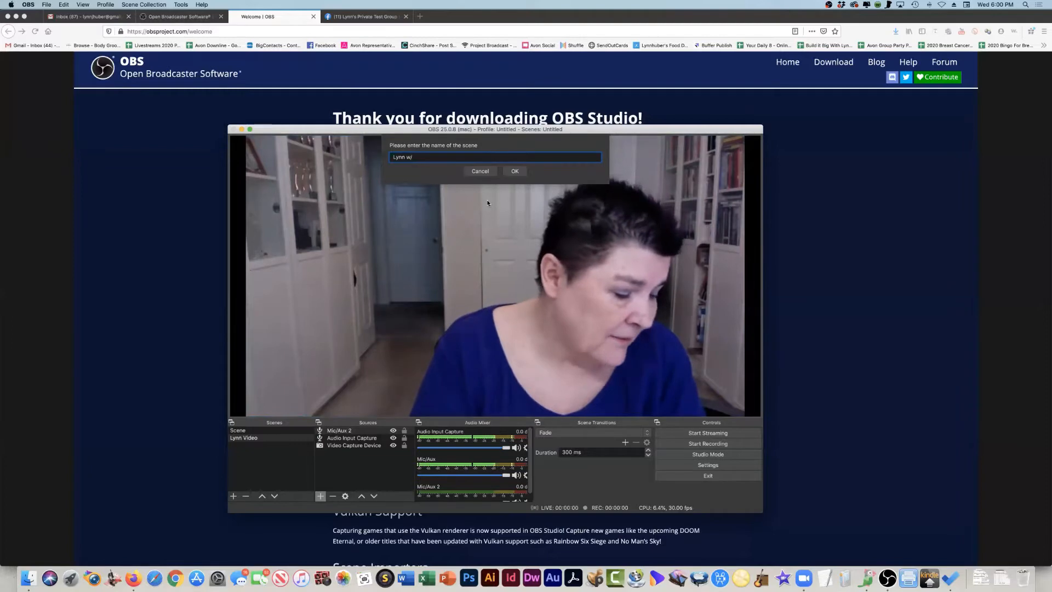
pyautogui.write('Dra')
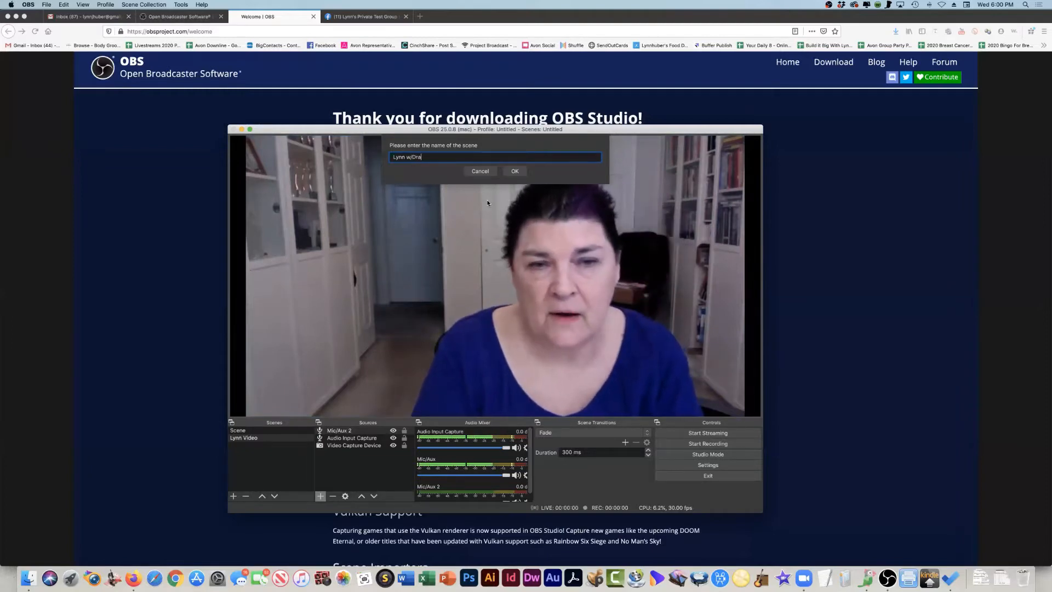
pyautogui.press('BackSpace')
pyautogui.write('Web Page')
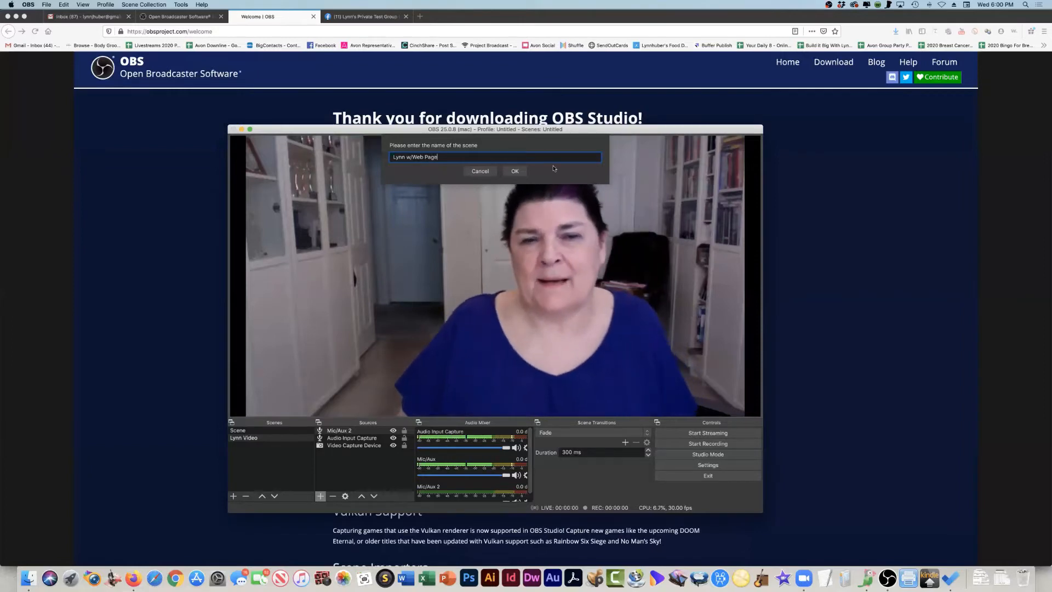
pyautogui.click(515, 171)
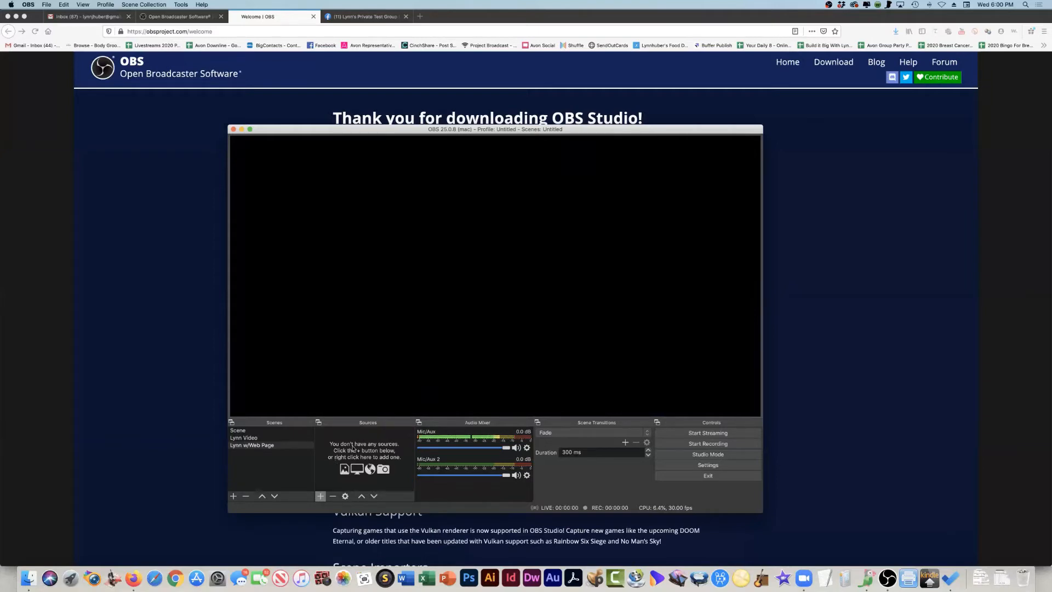
# - Add the existing Video Capture Device source to the web page scene and place it in the canvas's lower-right corner
pyautogui.click(320, 497)
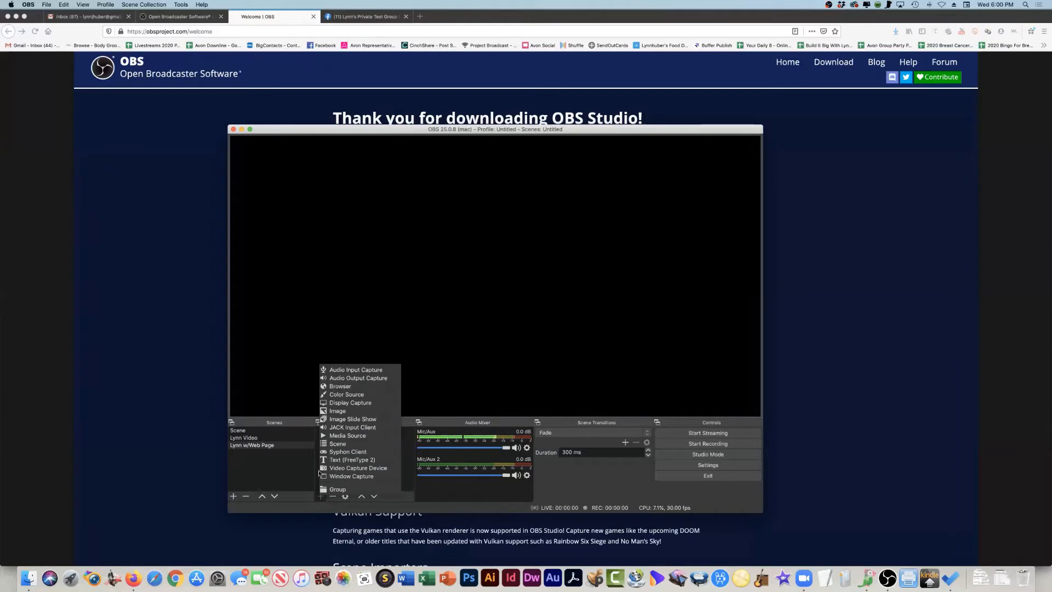
pyautogui.click(335, 473)
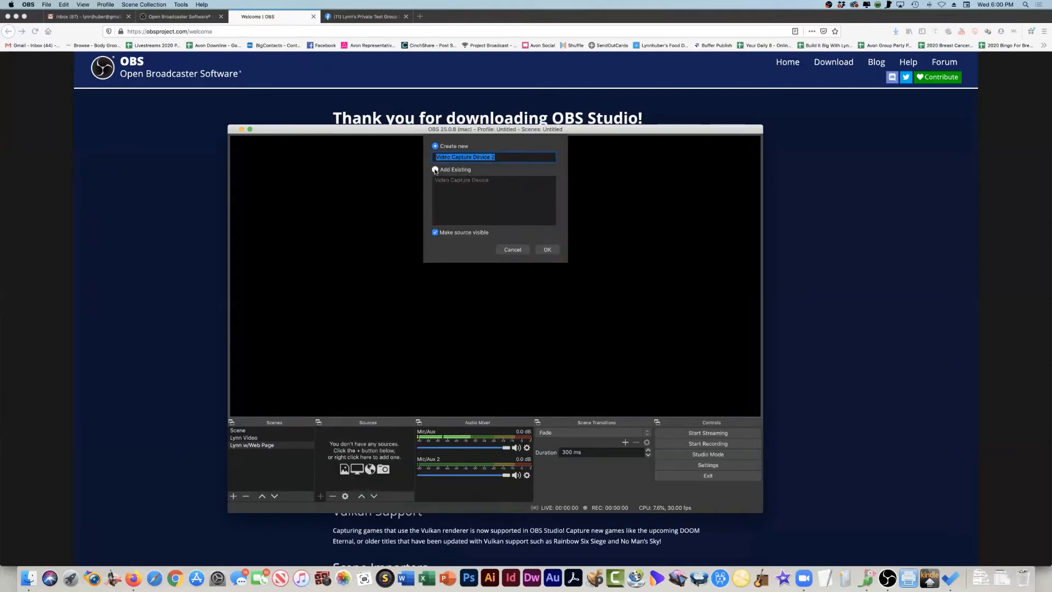
pyautogui.click(463, 172)
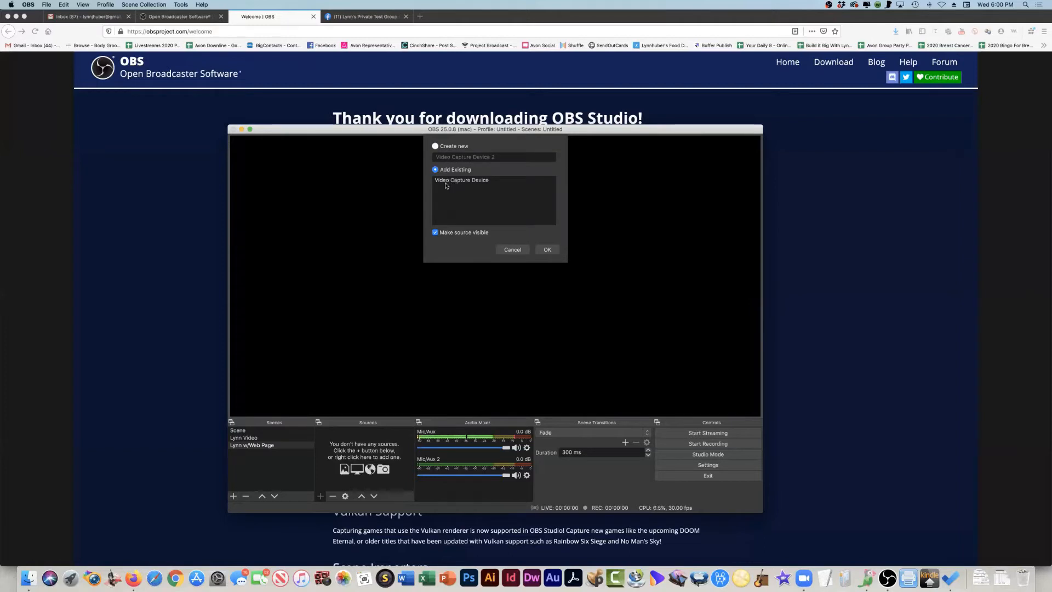
pyautogui.click(465, 182)
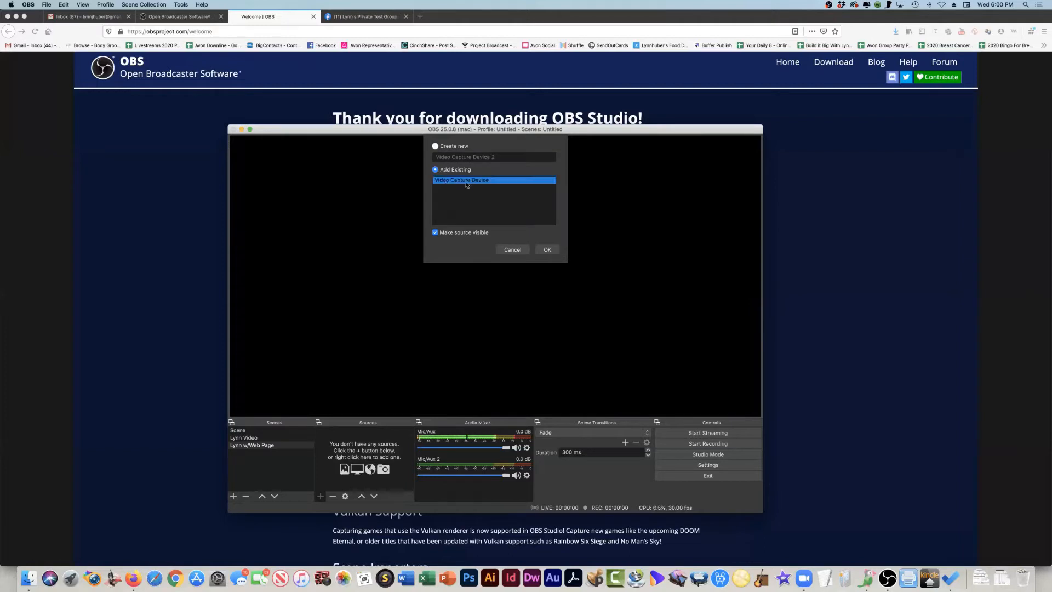
pyautogui.click(546, 249)
pyautogui.moveTo(313, 178); pyautogui.dragTo(712, 383)
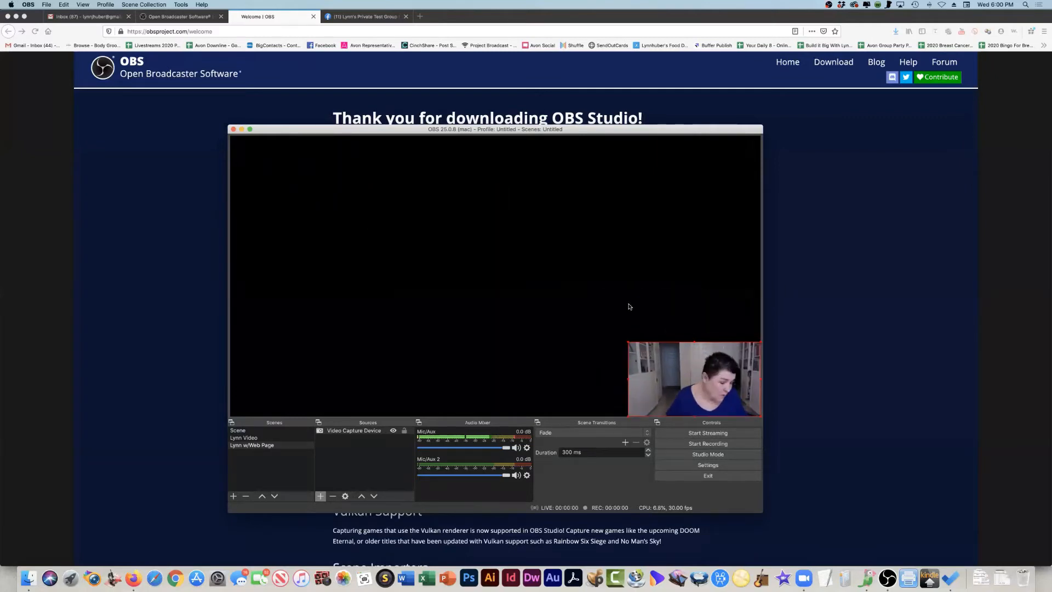
# - Add the existing Mic/Aux audio input to the web page scene's sources
pyautogui.click(317, 496)
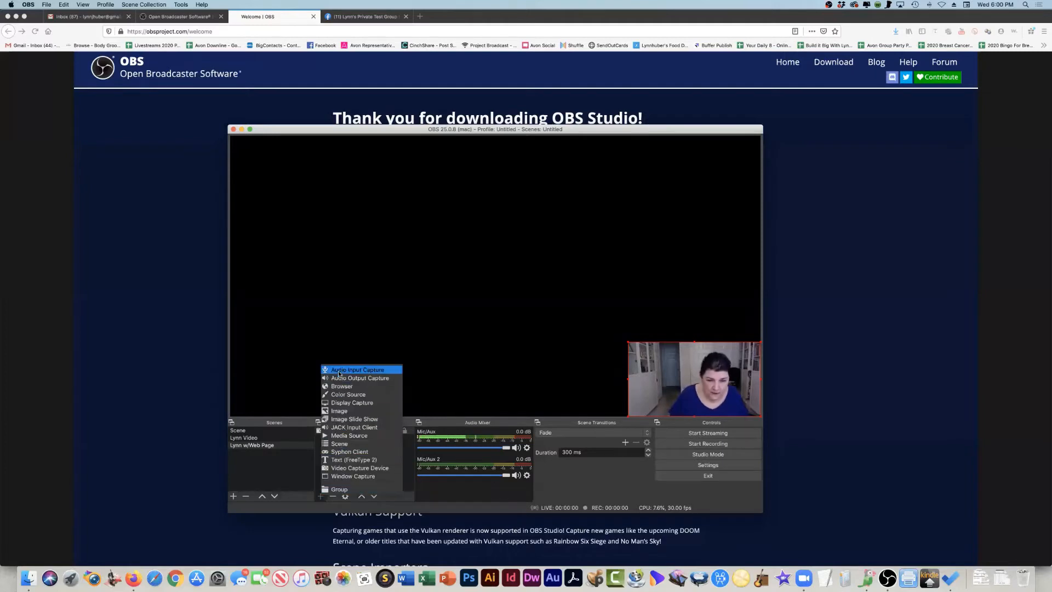
pyautogui.click(337, 371)
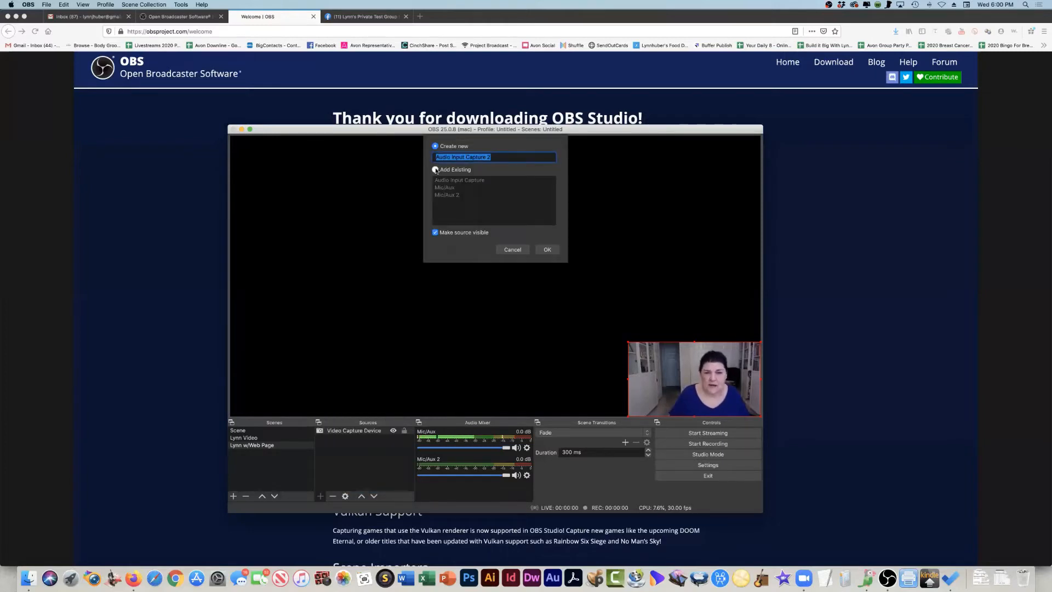
pyautogui.click(435, 169)
pyautogui.click(445, 188)
pyautogui.click(546, 250)
# - Add the existing Mic/Aux 2 audio input to the web page scene as well
pyautogui.click(320, 497)
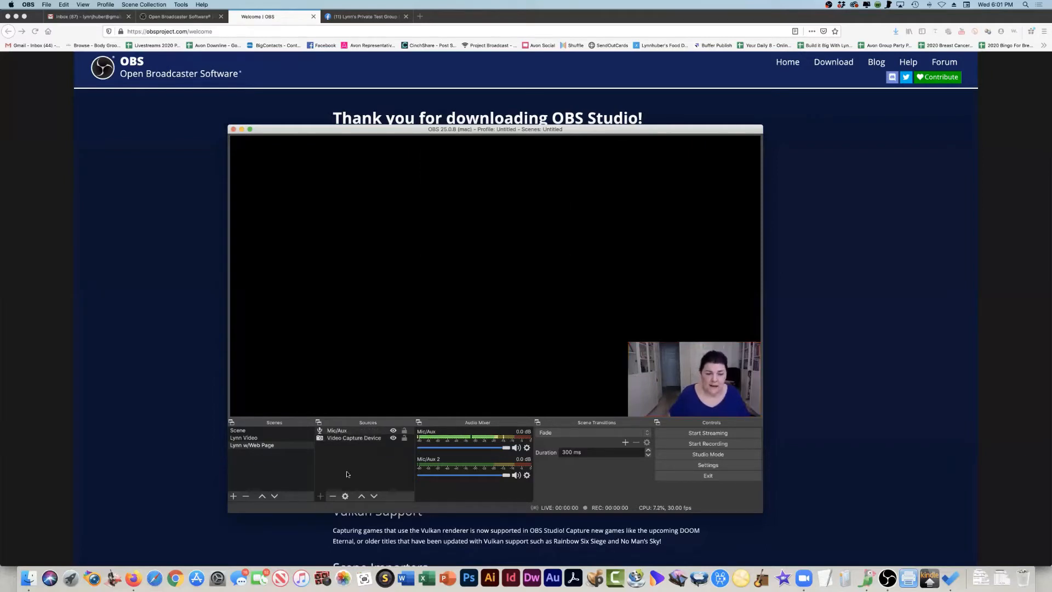
pyautogui.click(343, 371)
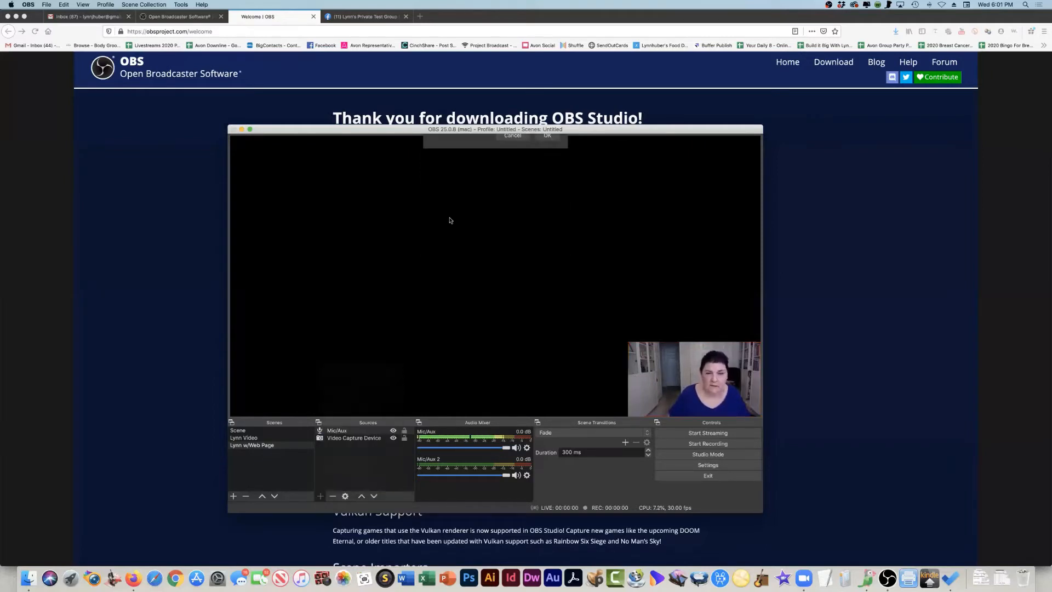
pyautogui.click(435, 169)
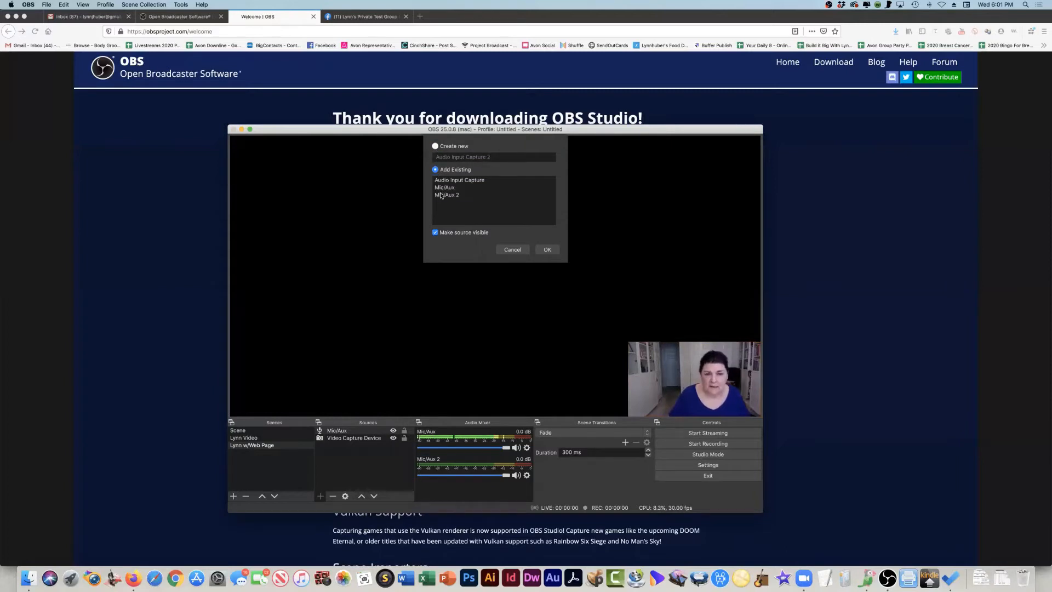
pyautogui.click(444, 195)
pyautogui.click(547, 250)
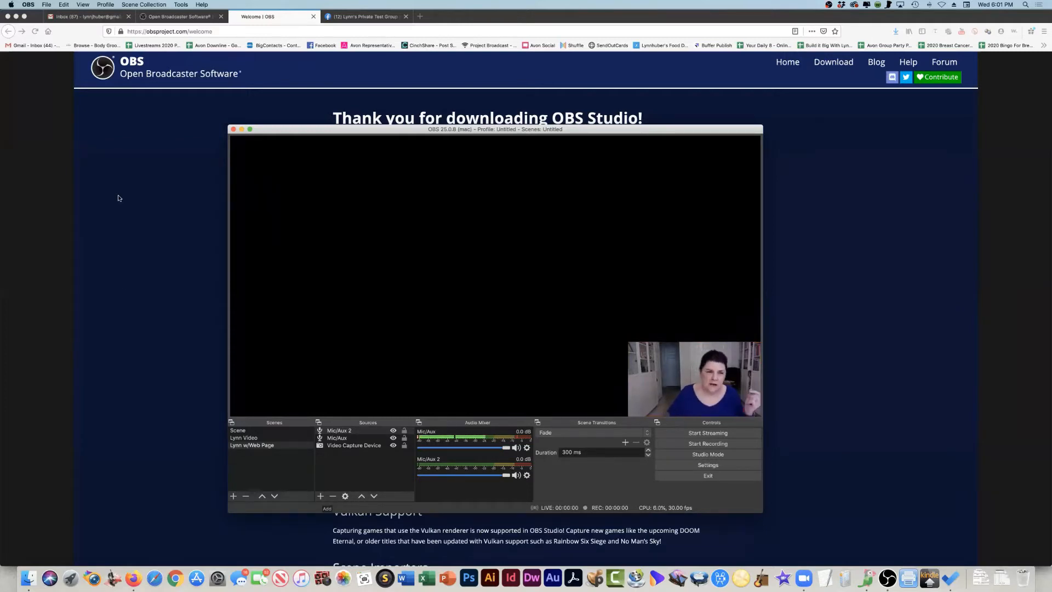
# - Switch to Firefox and compare its two open windows, the OBS welcome page and Wheel of Names
pyautogui.click(148, 176)
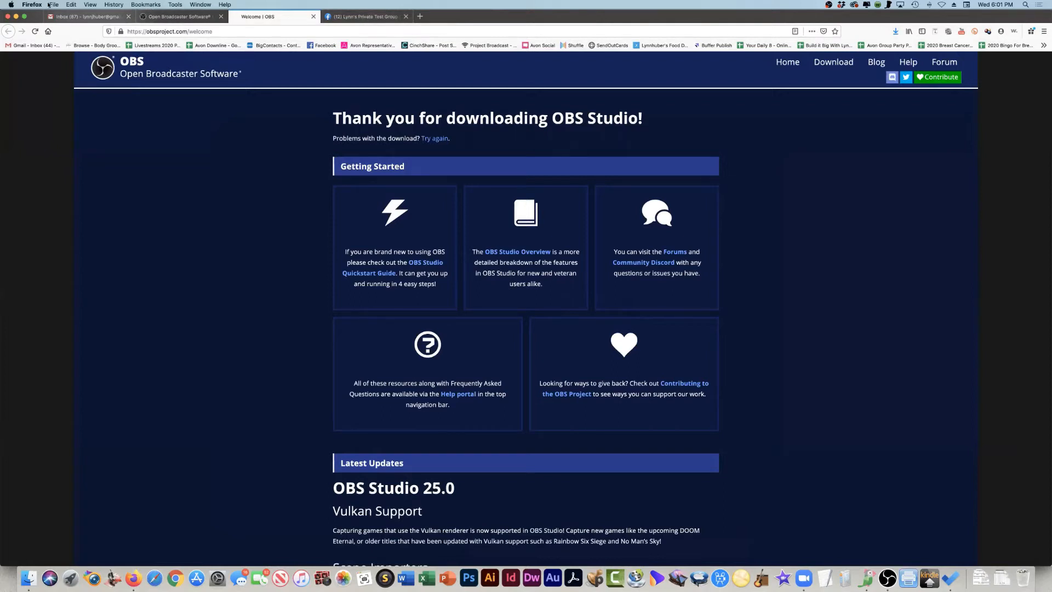
pyautogui.click(198, 5)
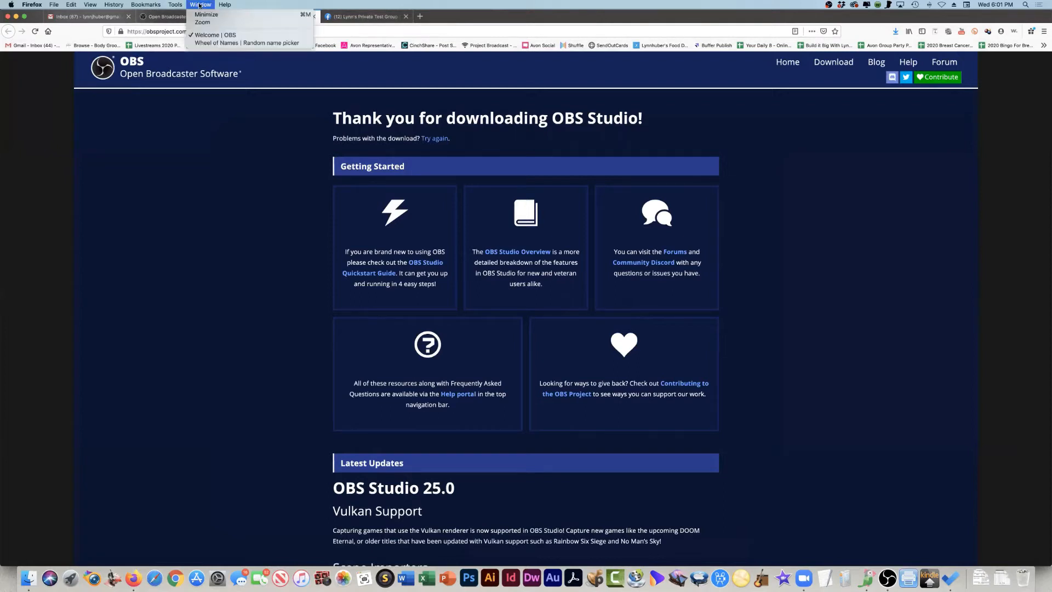
pyautogui.click(216, 43)
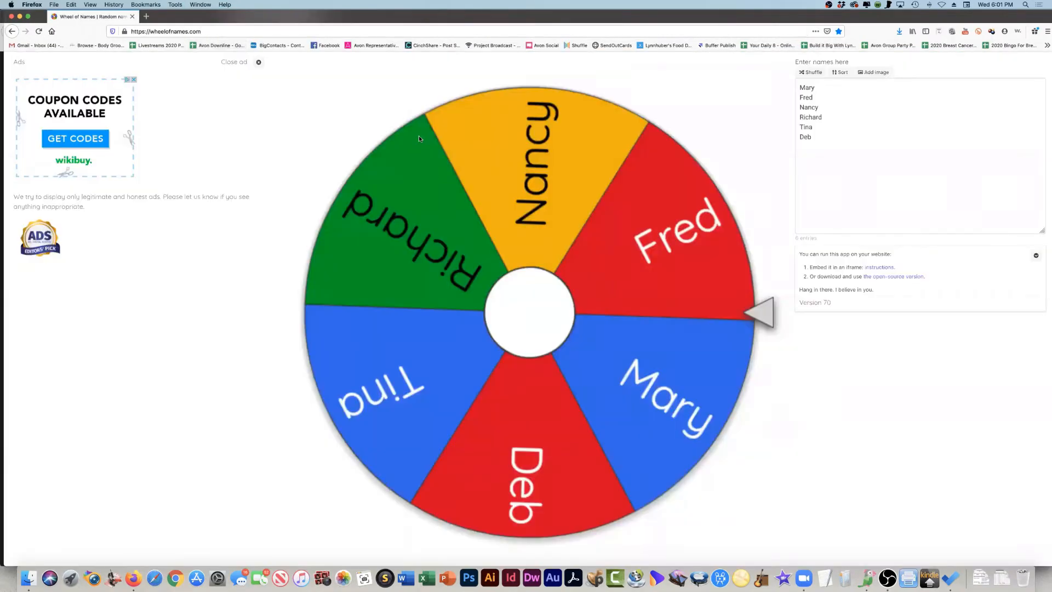
pyautogui.click(197, 5)
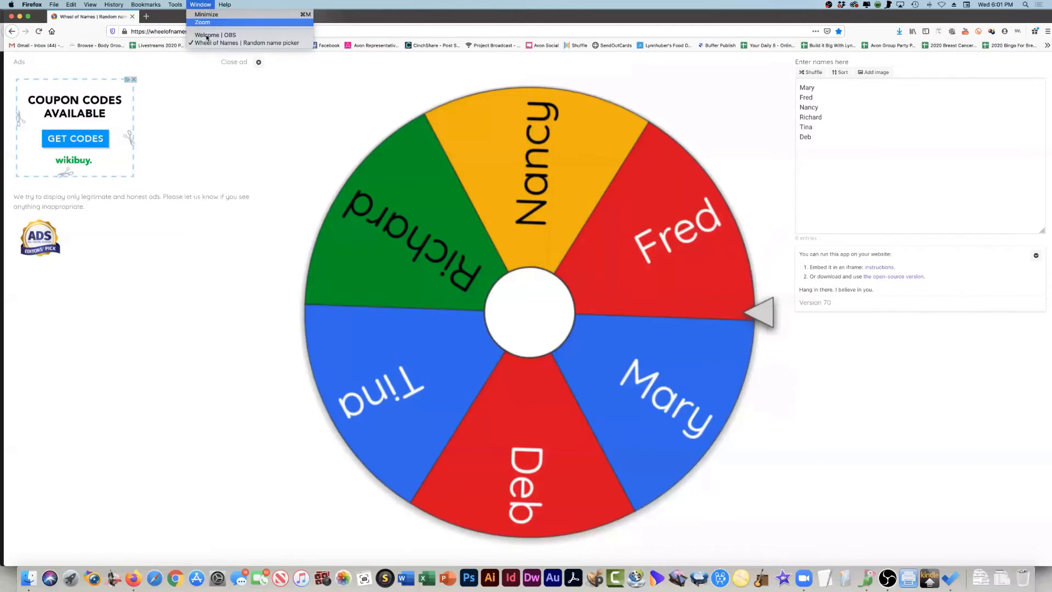
pyautogui.click(208, 36)
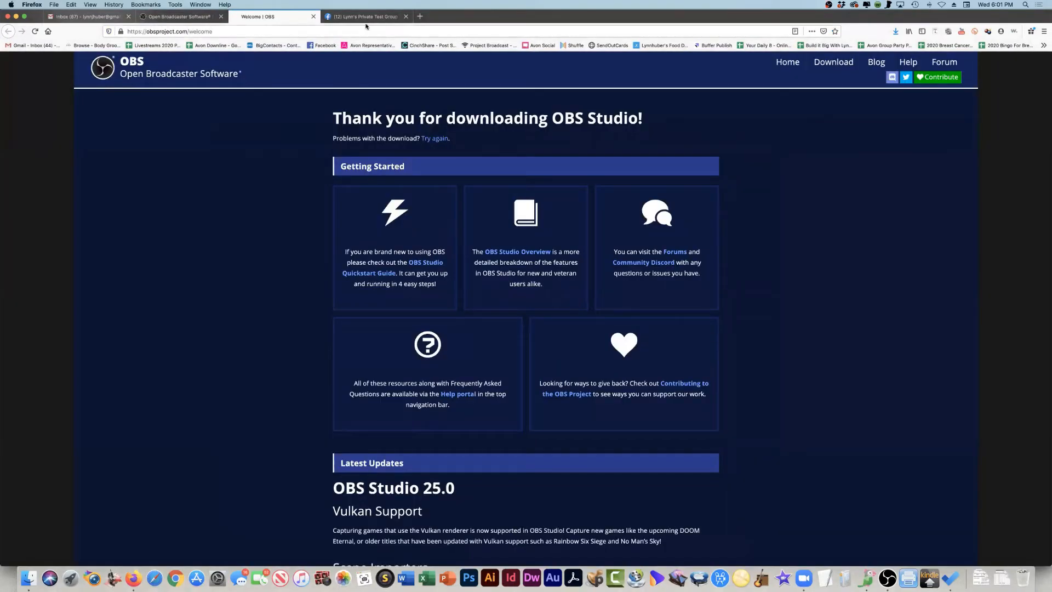
pyautogui.click(198, 5)
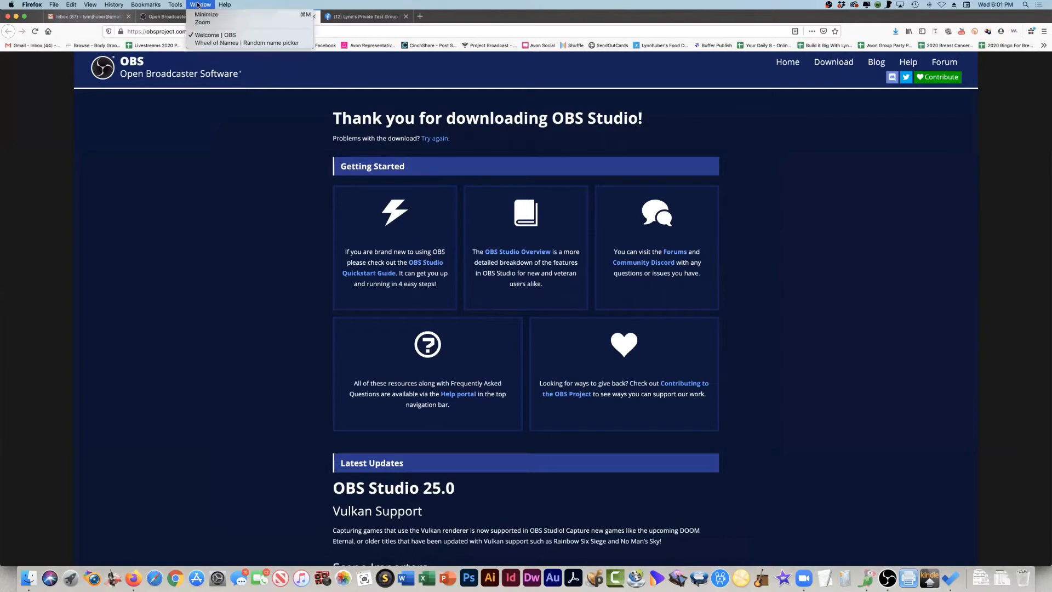
pyautogui.click(214, 43)
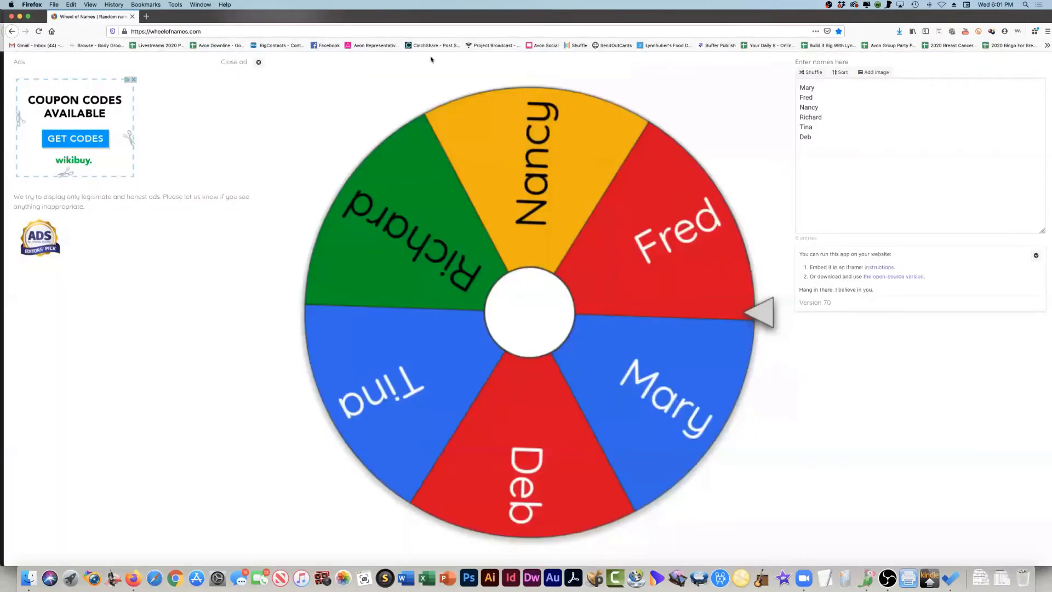
pyautogui.click(198, 5)
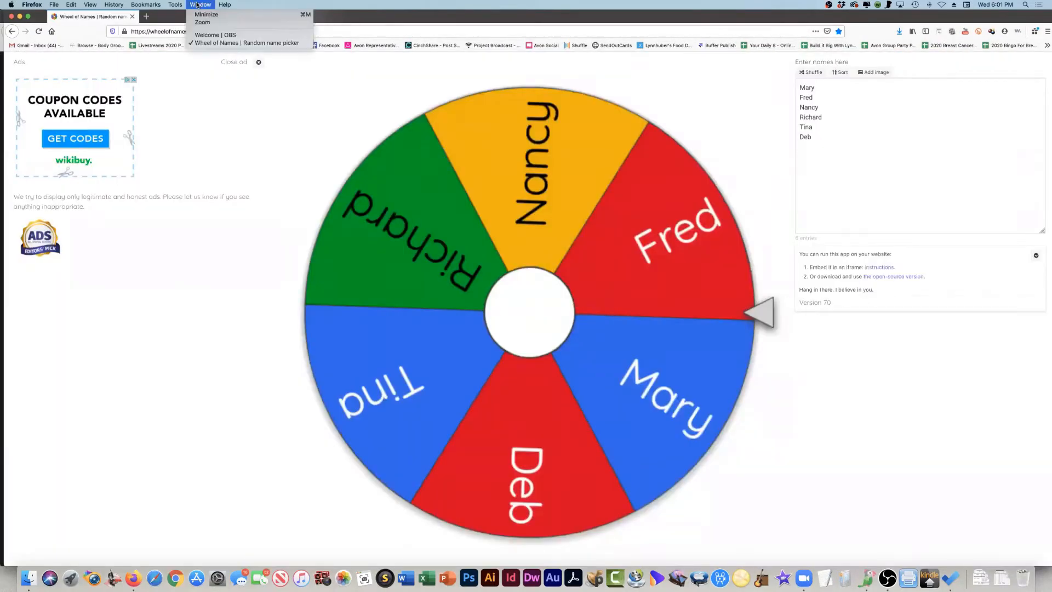
pyautogui.click(216, 36)
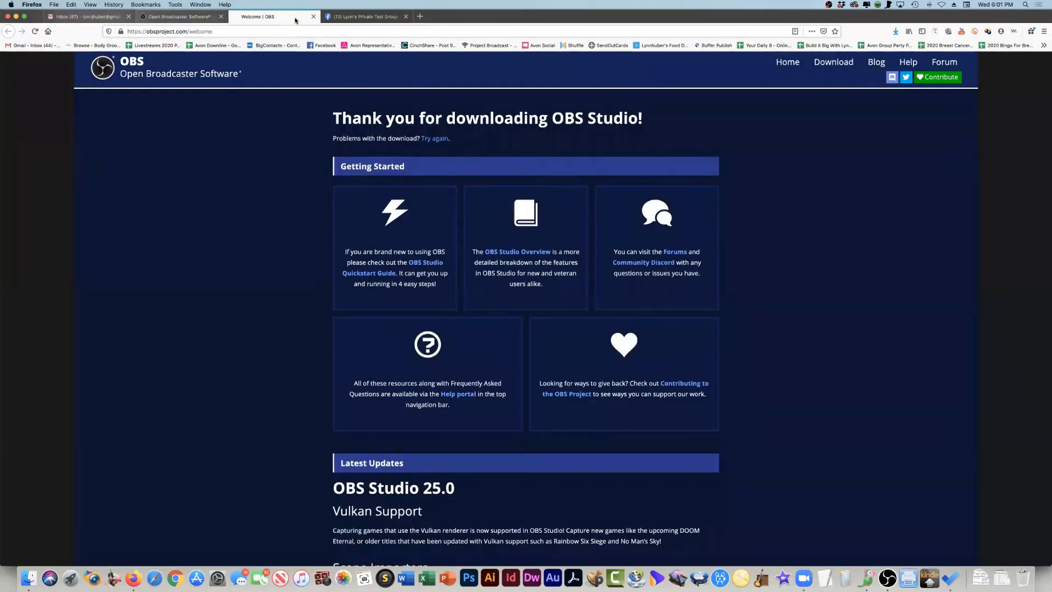
# - Look through the other pages open in the OBS welcome page's Firefox window, and return to OBS
pyautogui.click(181, 16)
pyautogui.click(353, 17)
pyautogui.click(268, 17)
pyautogui.click(200, 12)
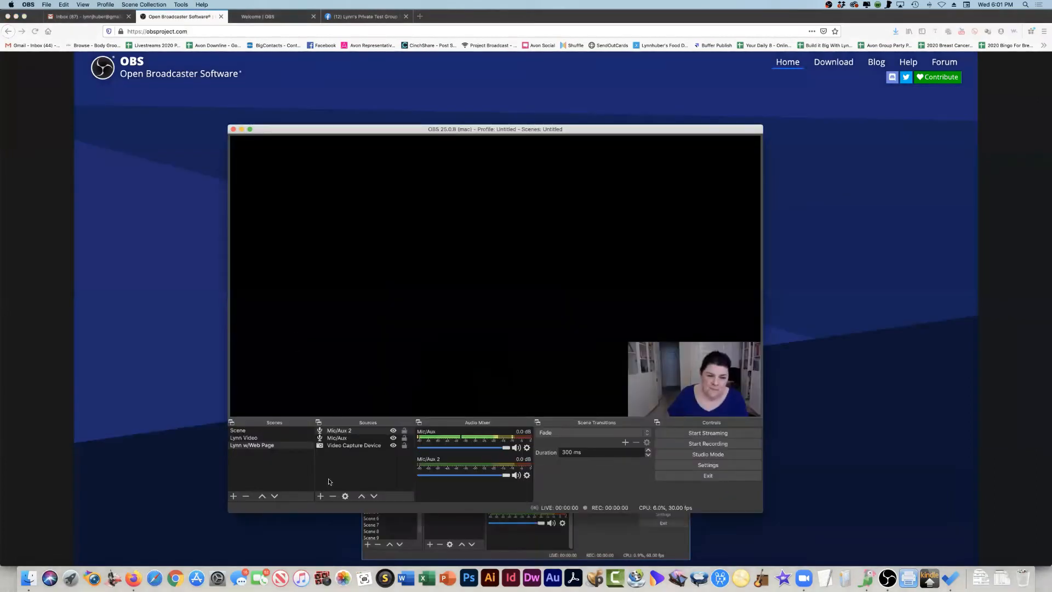
# - Add a Window Capture source named "Wheel of Names" showing the Firefox "Wheel of Names | Random name picker" window, and stretch it to fill the canvas
pyautogui.click(321, 496)
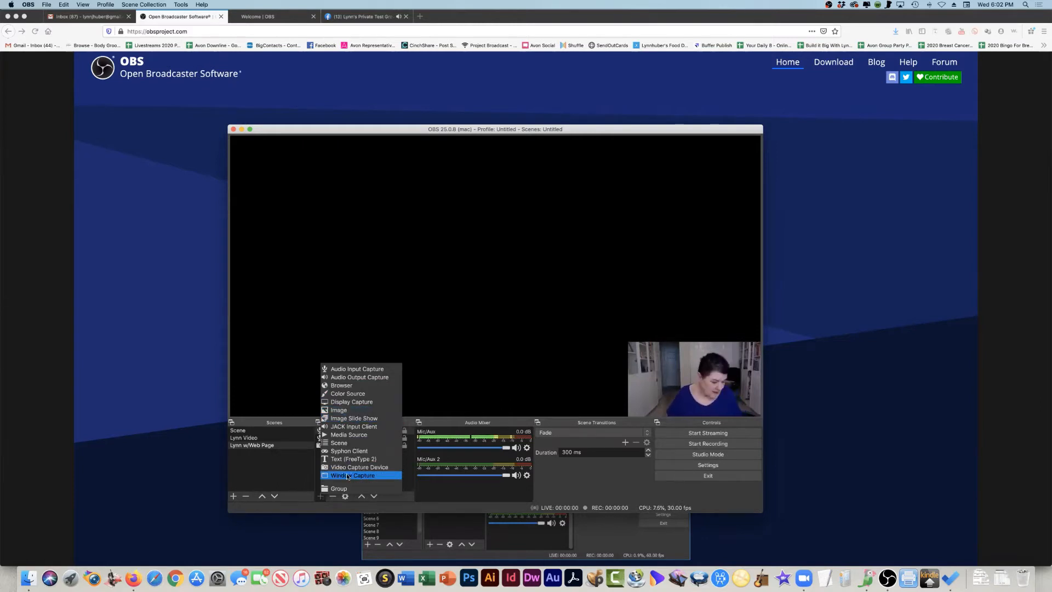
pyautogui.click(347, 475)
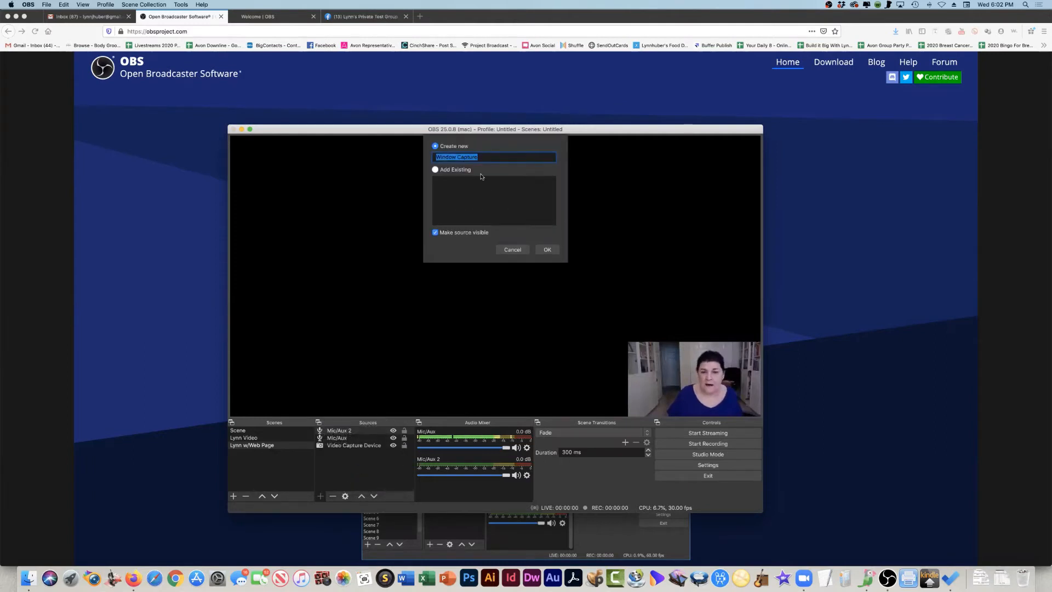
pyautogui.write('Wheel of Names')
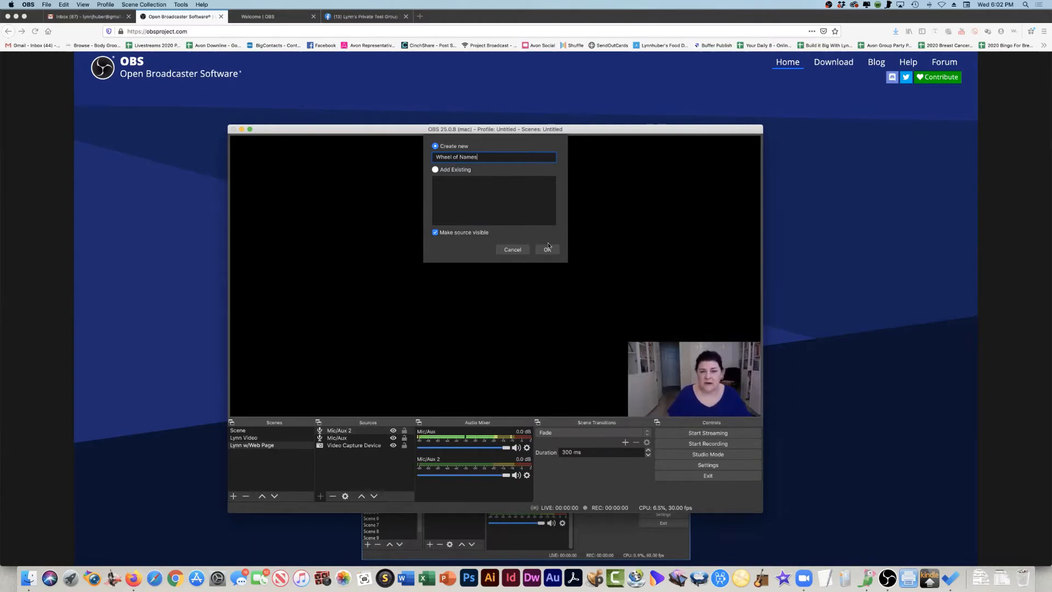
pyautogui.click(547, 248)
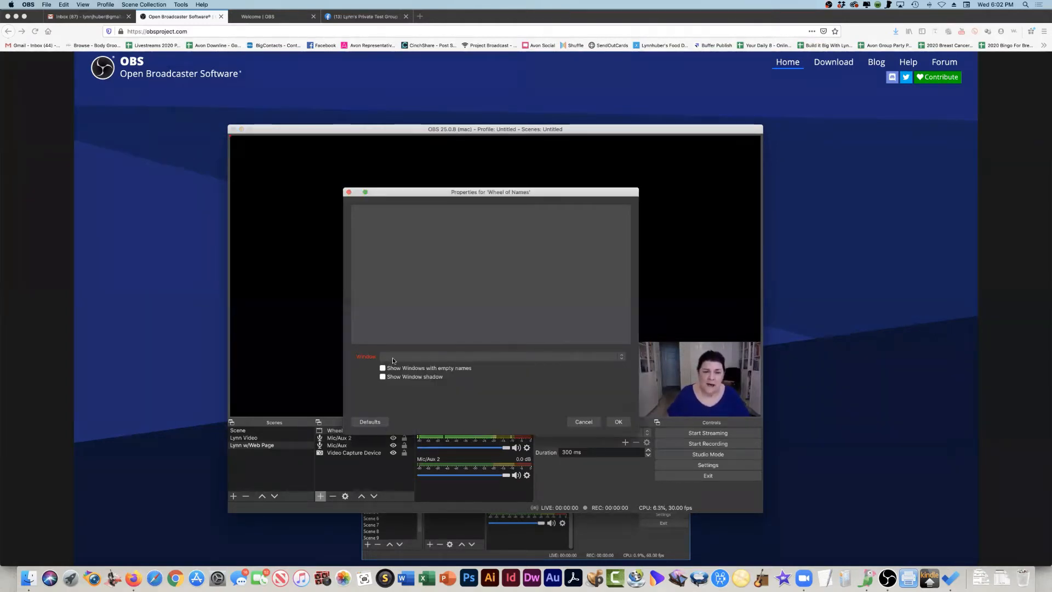
pyautogui.click(392, 357)
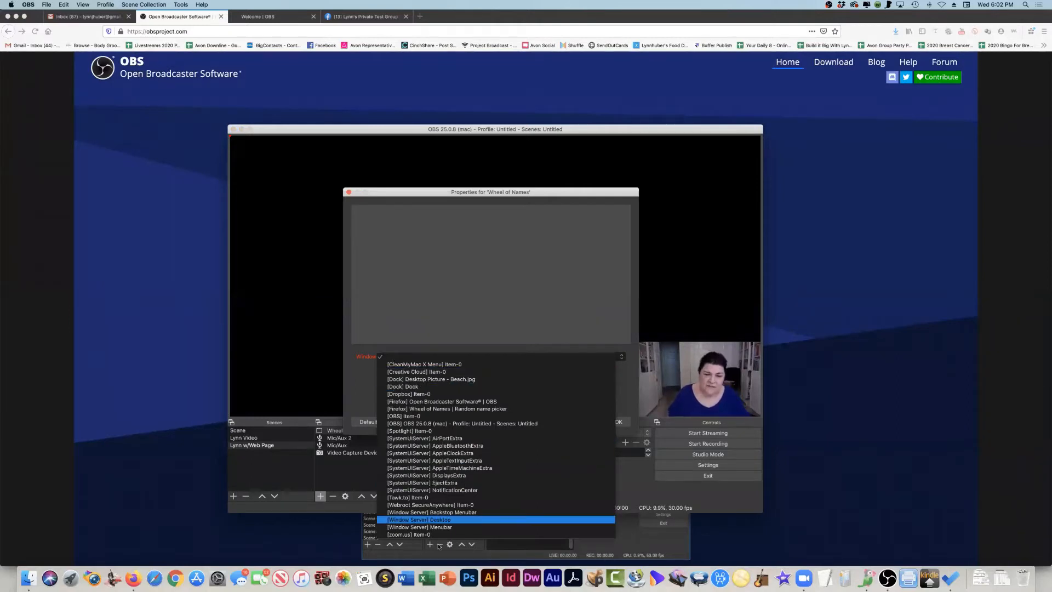
pyautogui.click(431, 409)
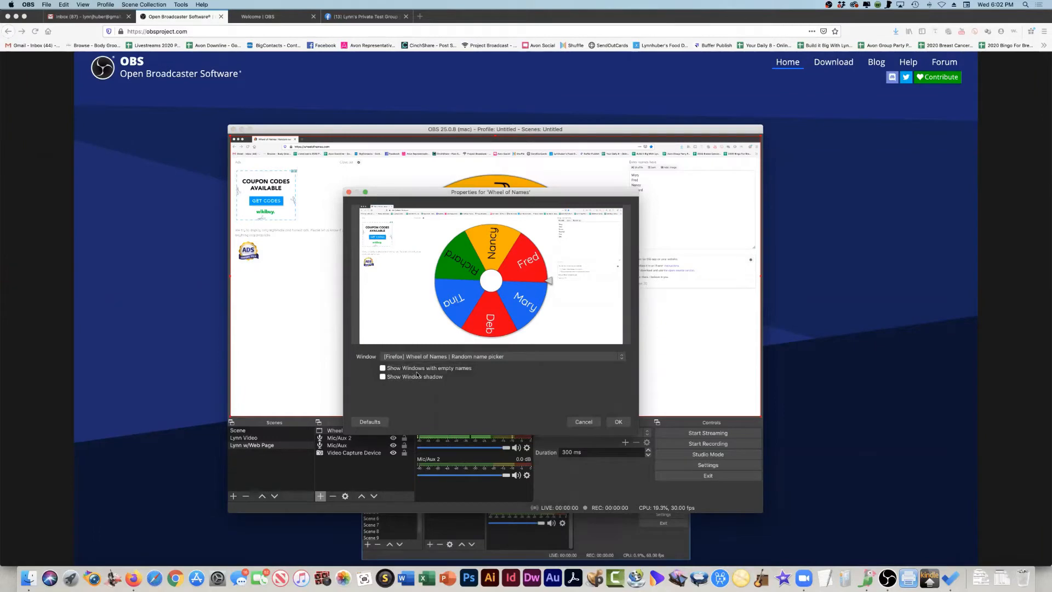
pyautogui.click(619, 421)
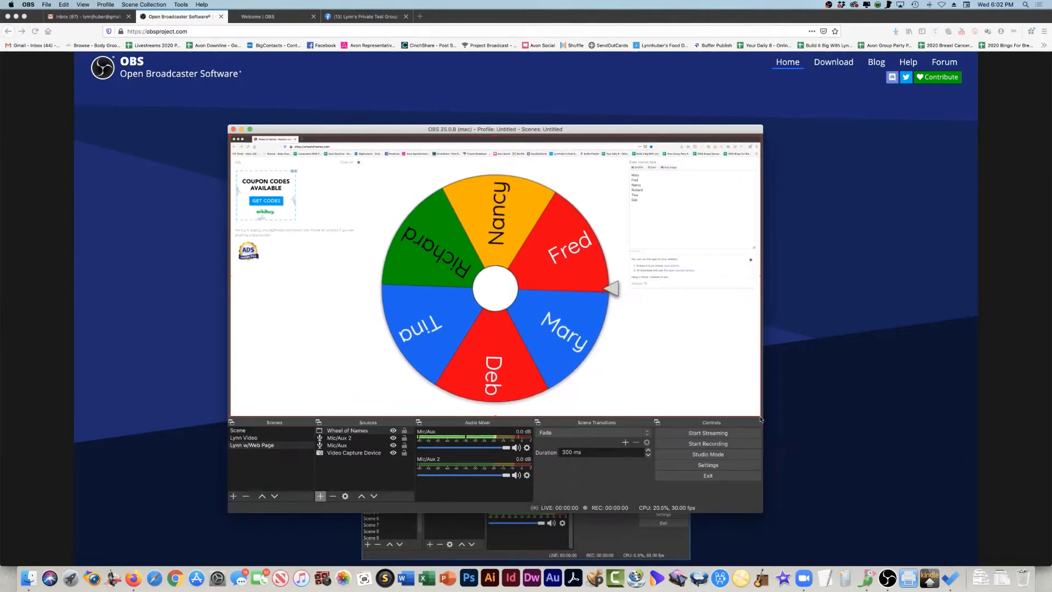
pyautogui.moveTo(760, 417)
pyautogui.mouseDown()
pyautogui.moveTo(680, 370)
pyautogui.moveTo(763, 415)
pyautogui.mouseUp()
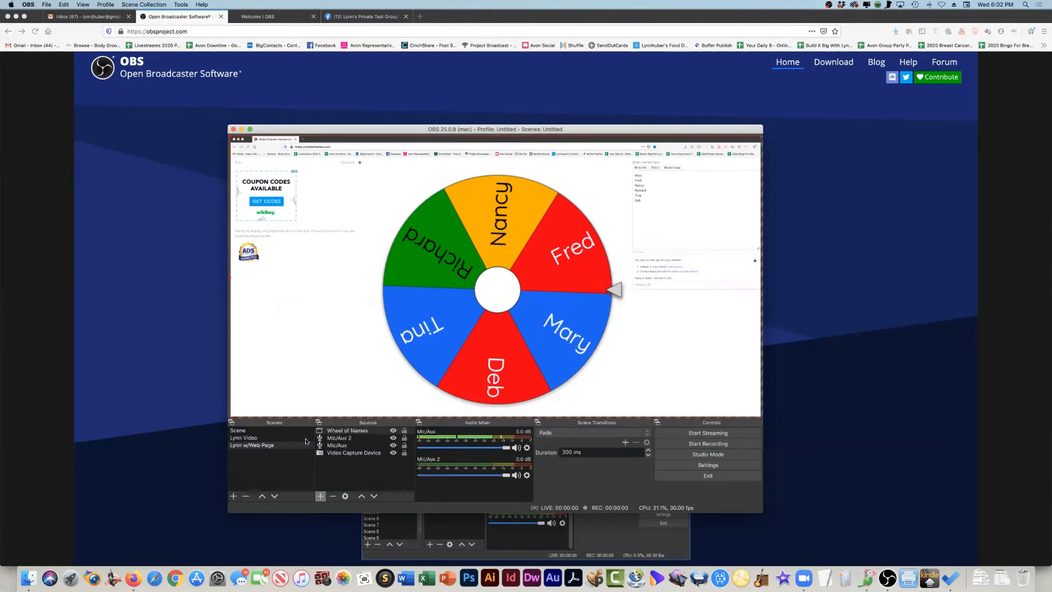
# - Move the Video Capture Device source above Wheel of Names in the source order, and slightly enlarge the camera picture from its upper-left corner
pyautogui.click(340, 454)
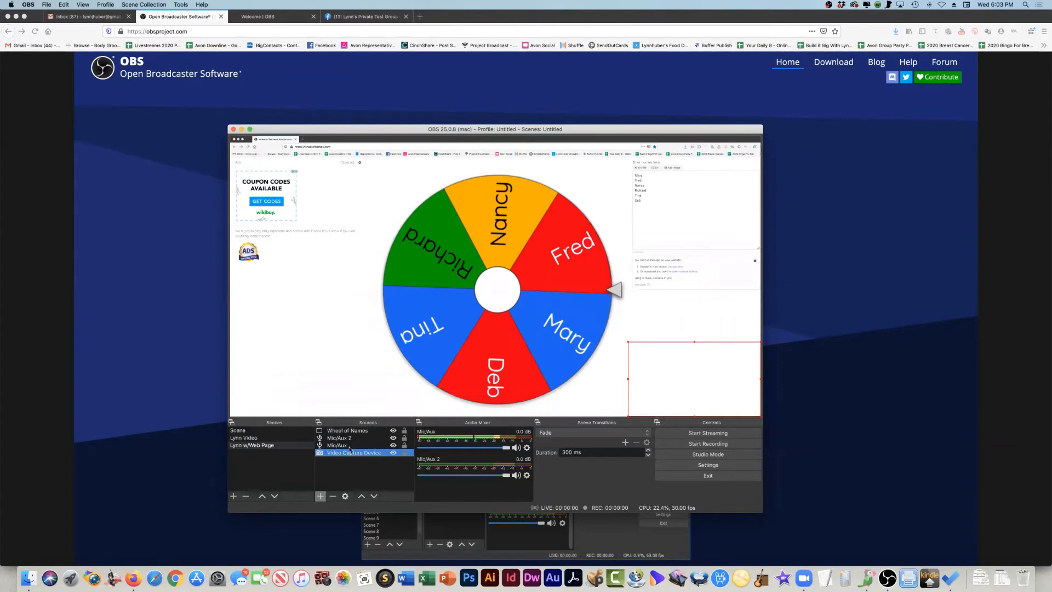
pyautogui.click(360, 496)
pyautogui.click(360, 496)
pyautogui.click(361, 496)
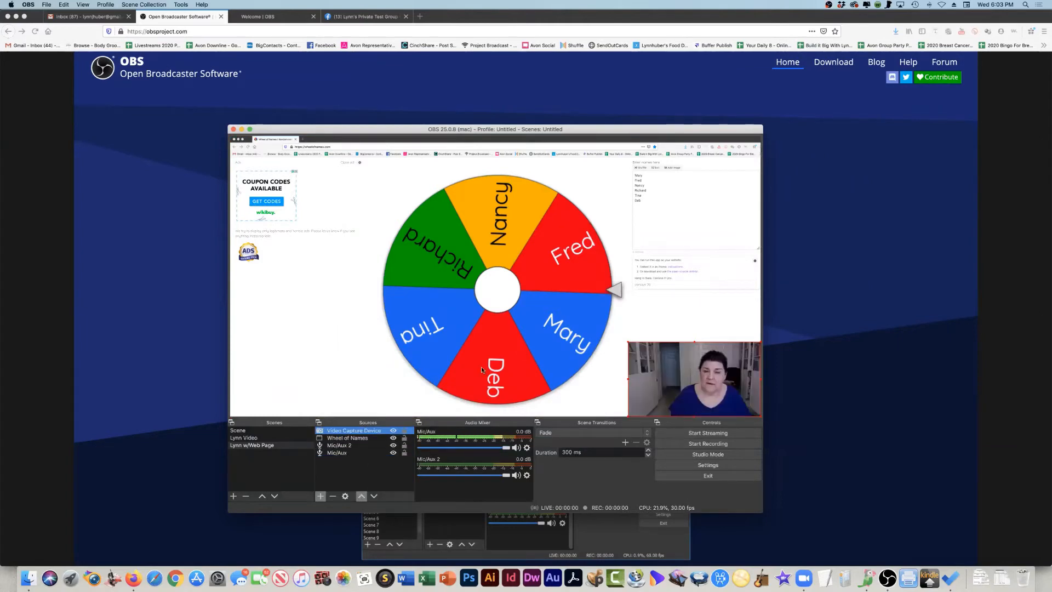
pyautogui.click(627, 343)
pyautogui.moveTo(628, 343); pyautogui.dragTo(614, 334)
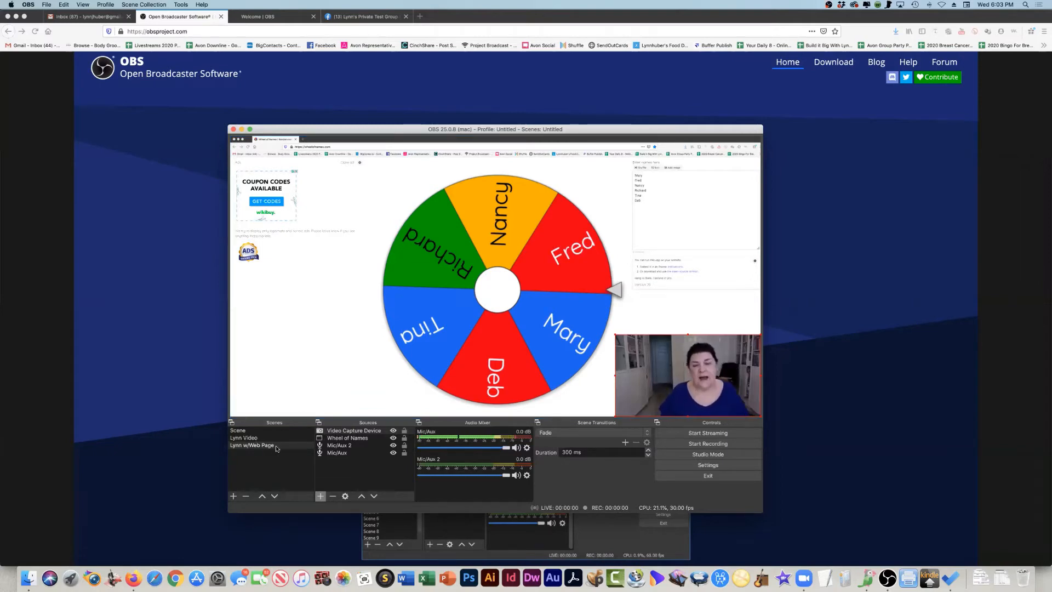
# - Switch back and forth between the video scene and the web page scene to compare their previews
pyautogui.click(240, 438)
pyautogui.click(240, 445)
pyautogui.click(240, 438)
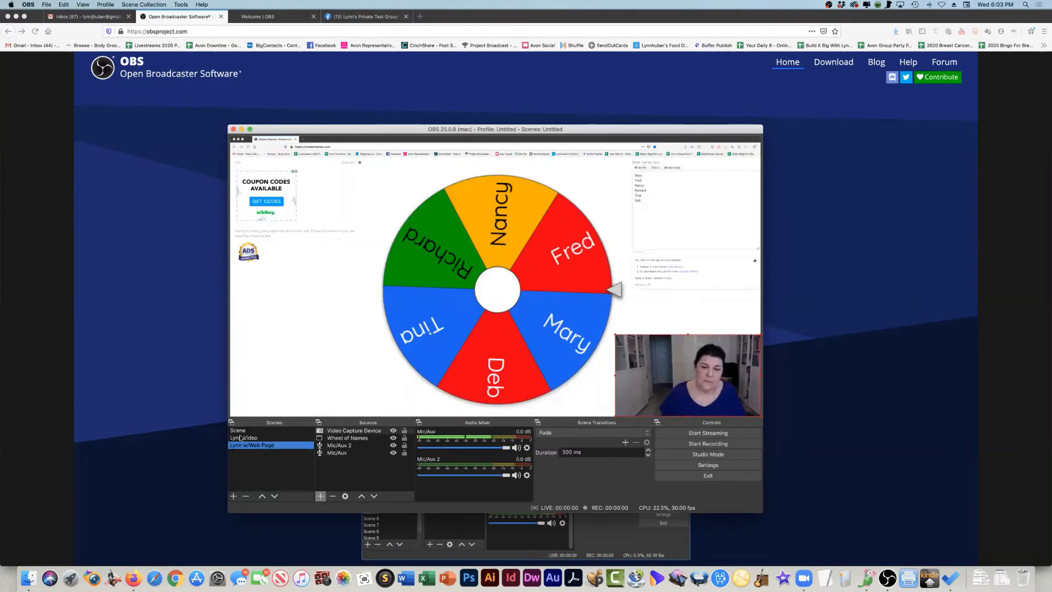
pyautogui.click(241, 445)
pyautogui.click(242, 438)
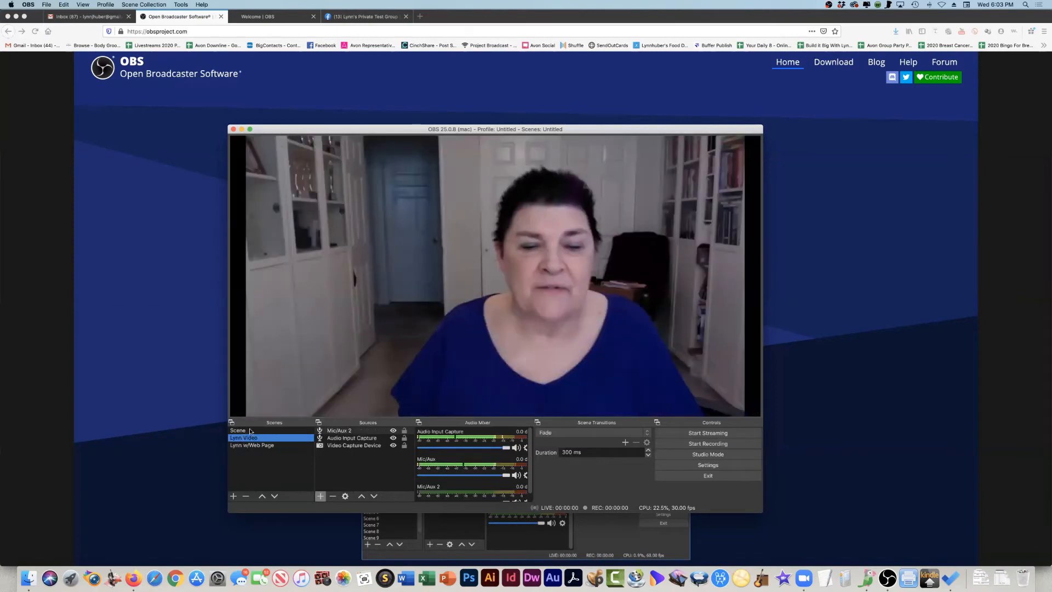
# - Duplicate the camera-only video scene under its suggested name, and remove the duplicate
pyautogui.rightClick(242, 437)
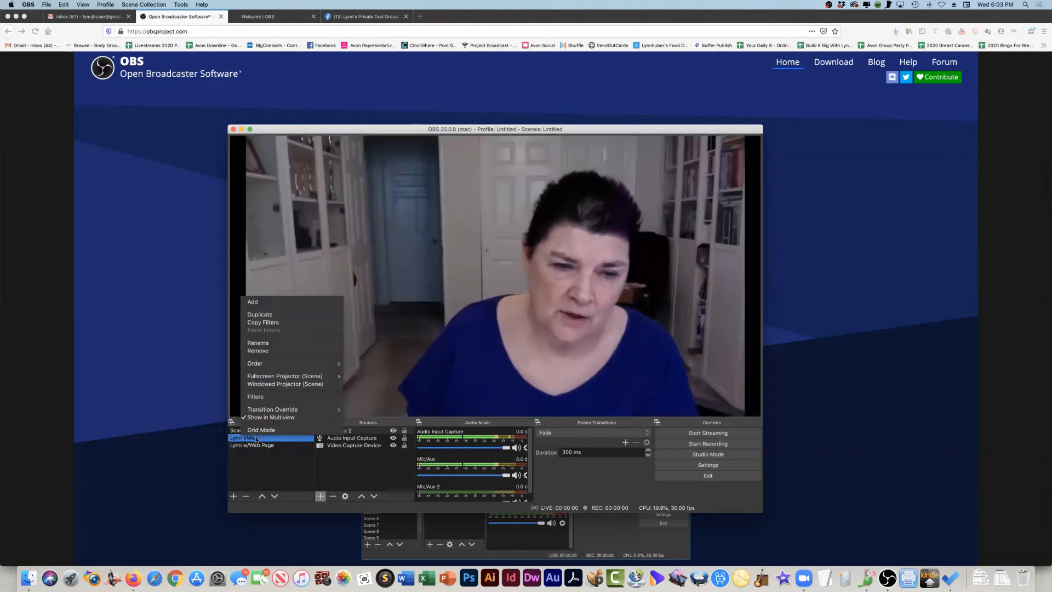
pyautogui.click(267, 316)
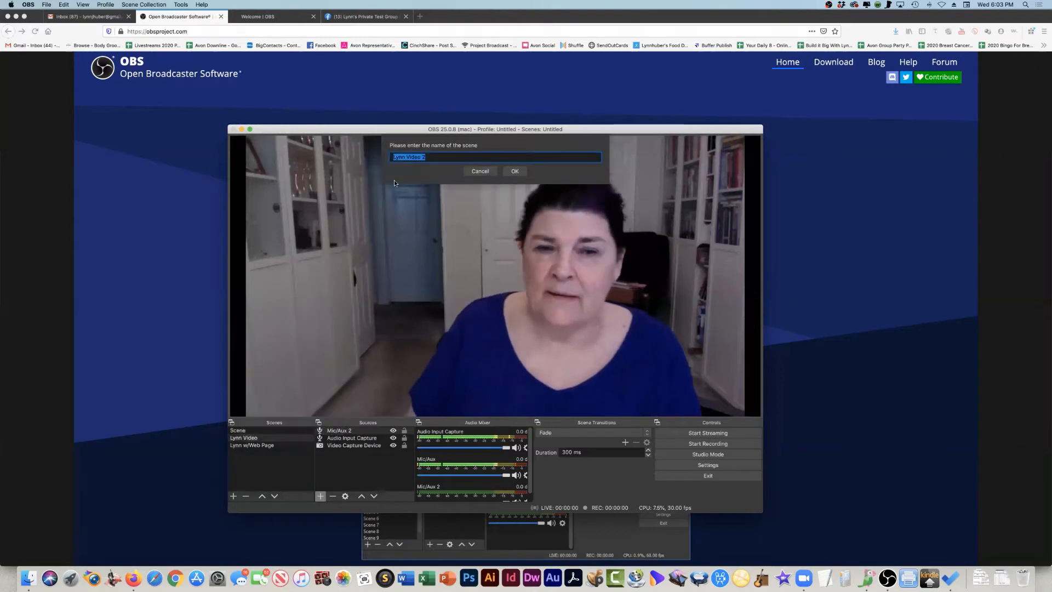
pyautogui.press('Return')
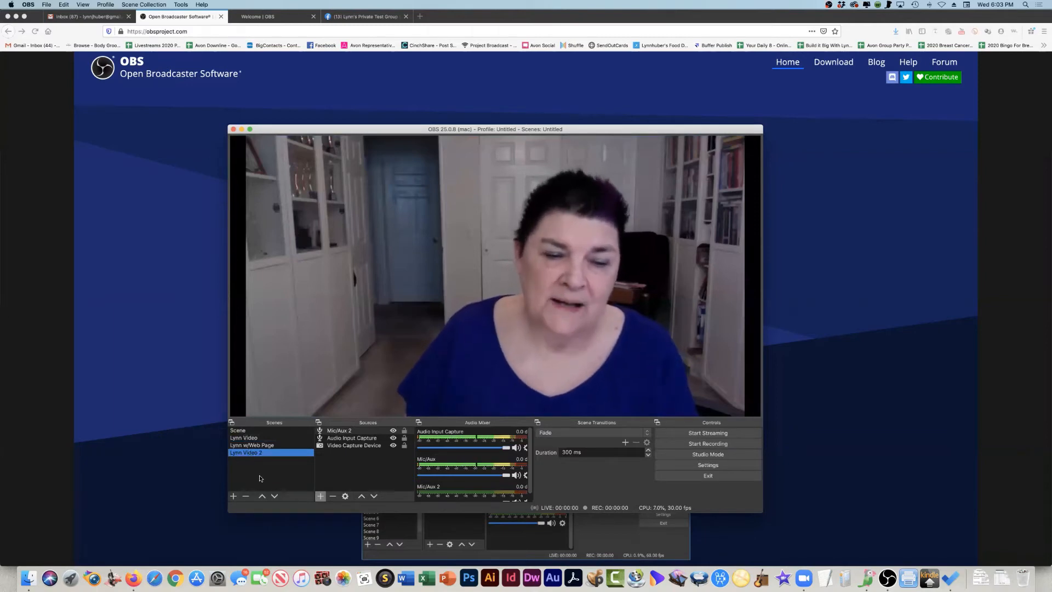
pyautogui.click(246, 496)
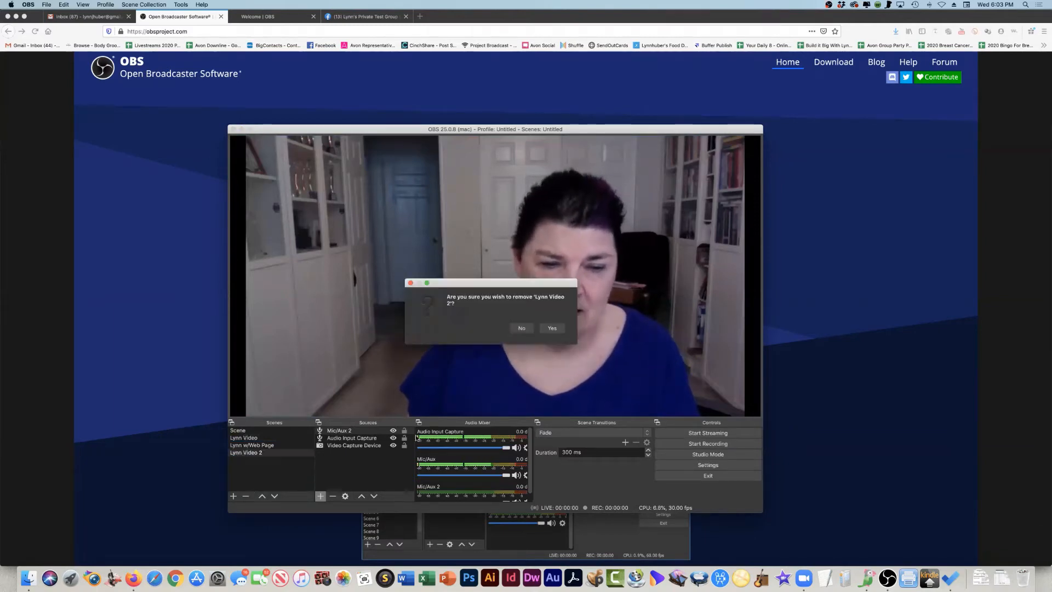
pyautogui.click(552, 328)
# - Check the transition between the video scene and the web page scene, ending on the web page scene
pyautogui.click(250, 438)
pyautogui.click(251, 445)
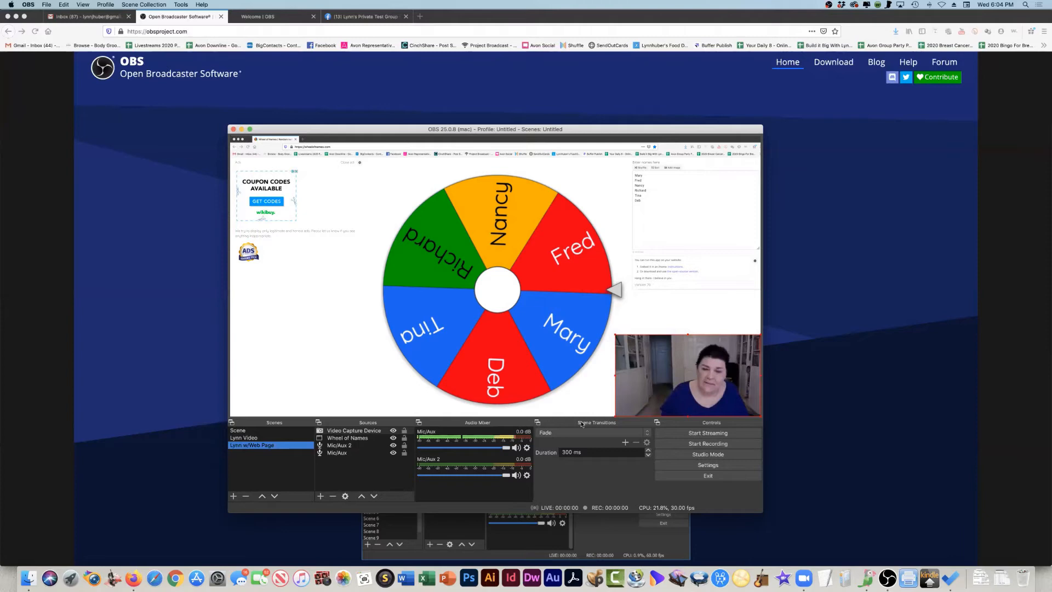
pyautogui.click(251, 437)
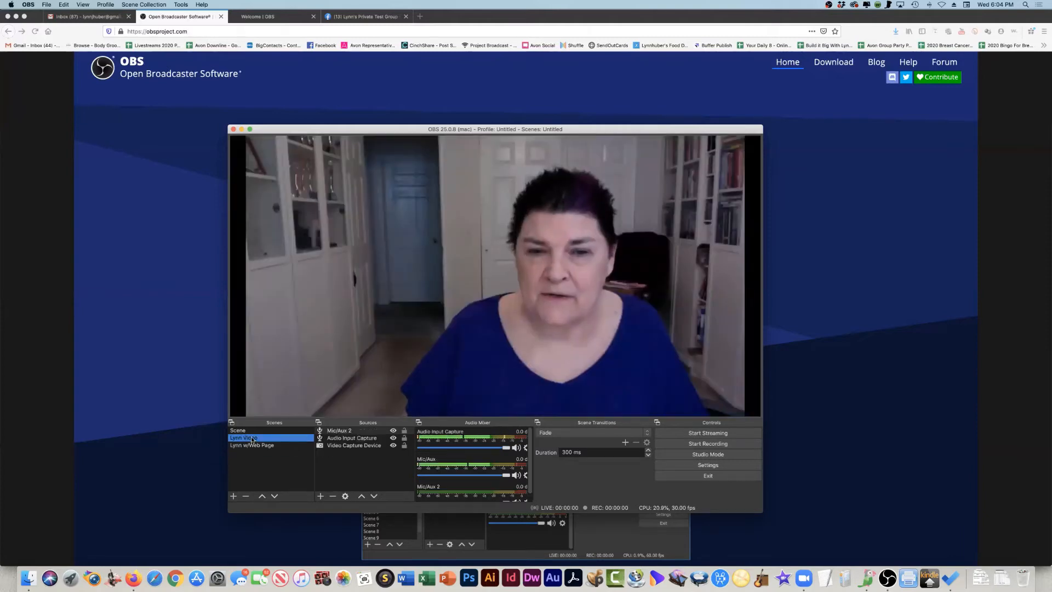
pyautogui.click(251, 445)
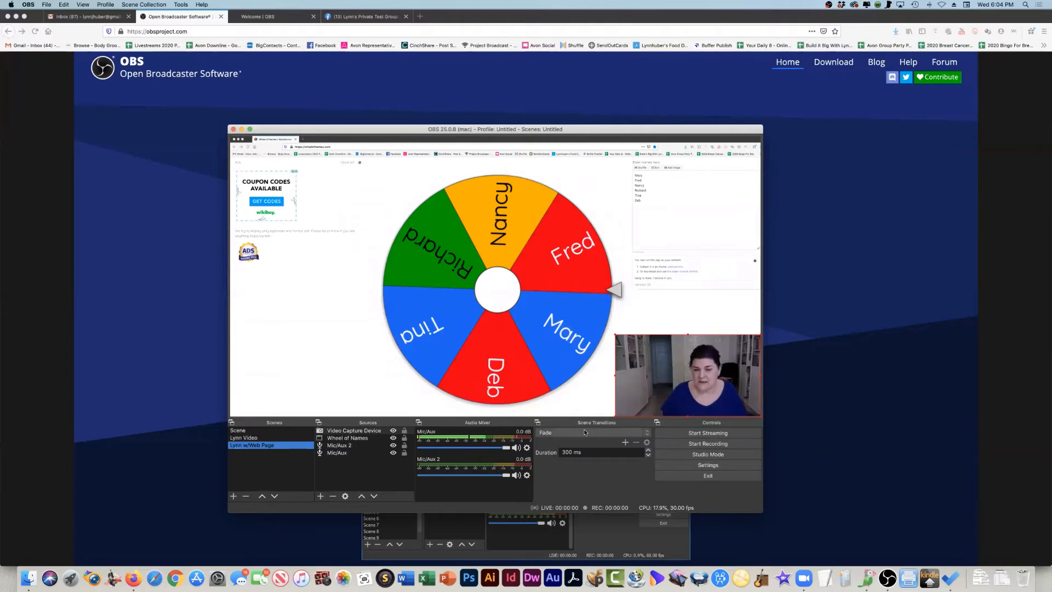
# - Try the Cut transition between the video scene and the web page scene, and restore the Fade transition
pyautogui.click(583, 432)
pyautogui.click(584, 426)
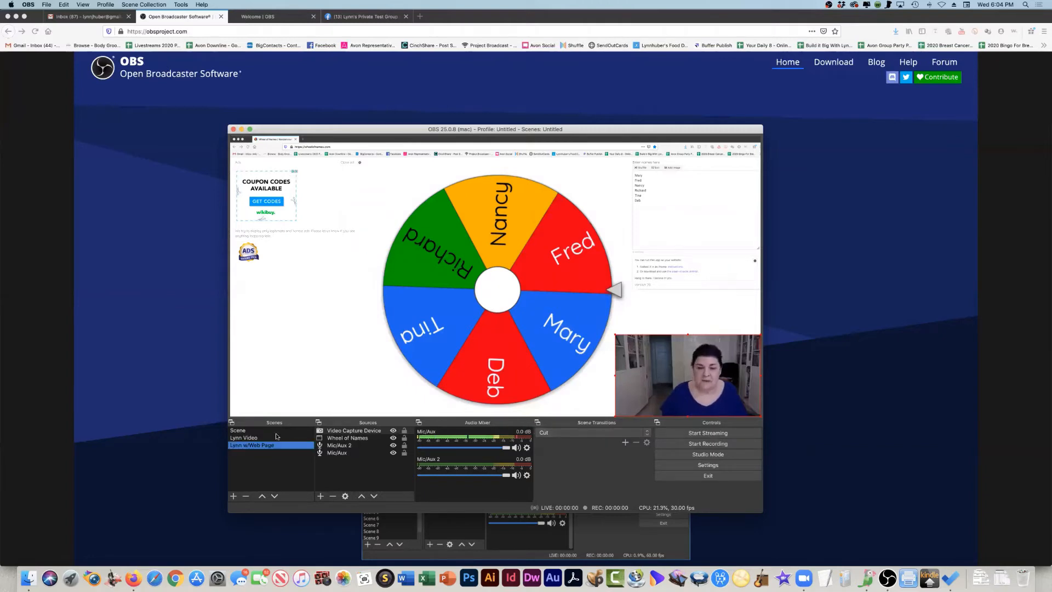
pyautogui.click(255, 437)
pyautogui.click(252, 445)
pyautogui.click(250, 438)
pyautogui.click(252, 445)
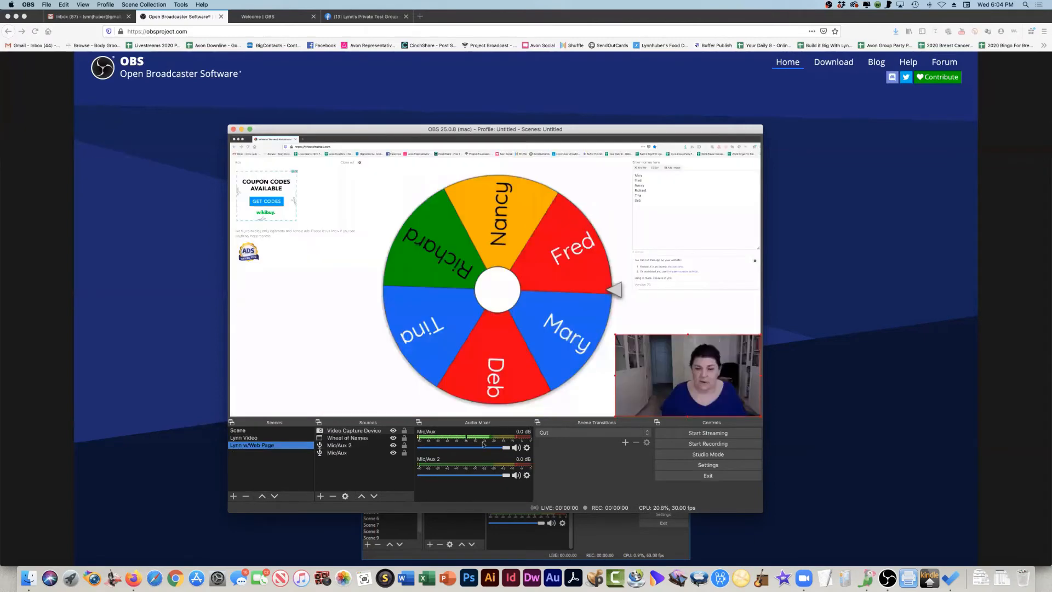
pyautogui.click(553, 434)
pyautogui.click(549, 440)
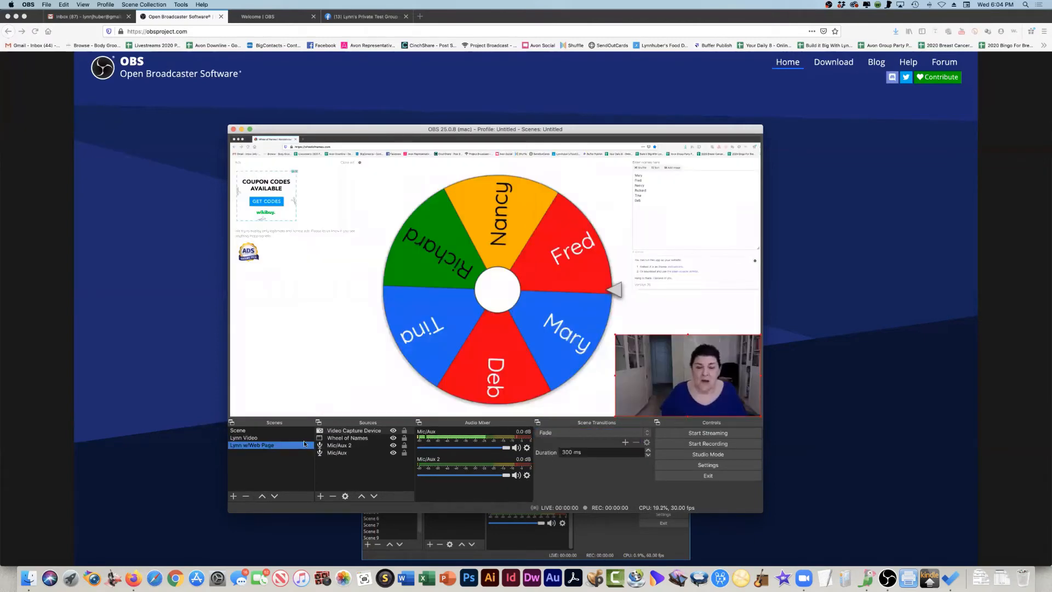
# - Set the Fade duration to 100 ms and test it by switching to the video scene and back
pyautogui.doubleClick(568, 451)
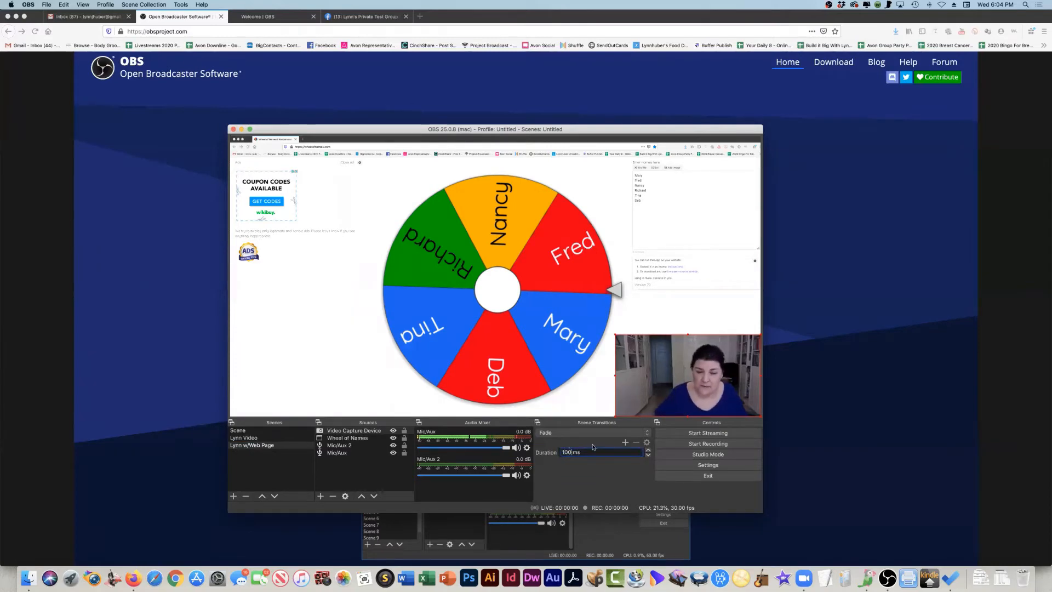
pyautogui.click(241, 437)
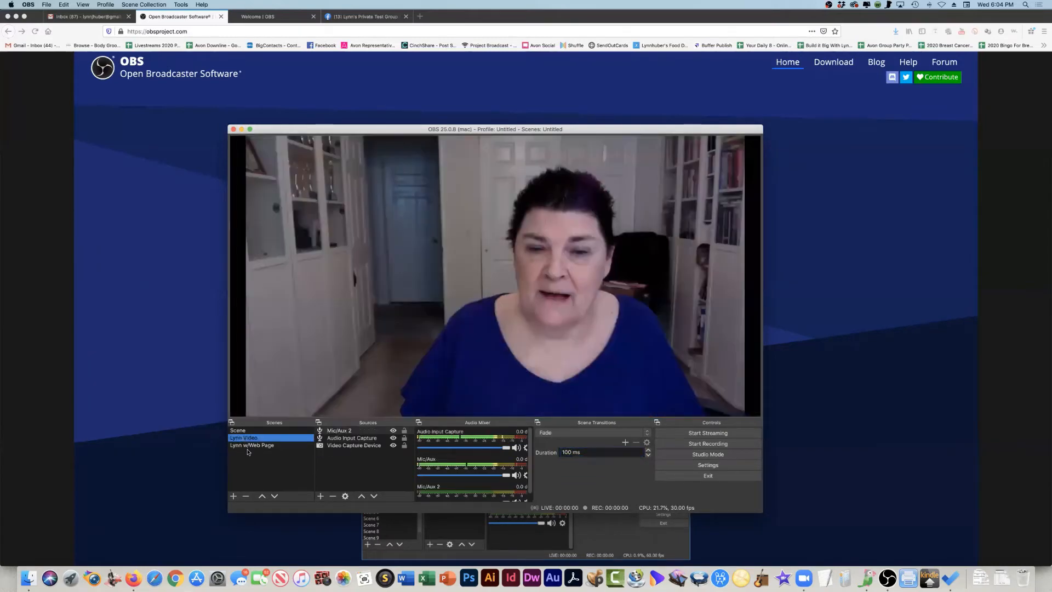
pyautogui.click(246, 445)
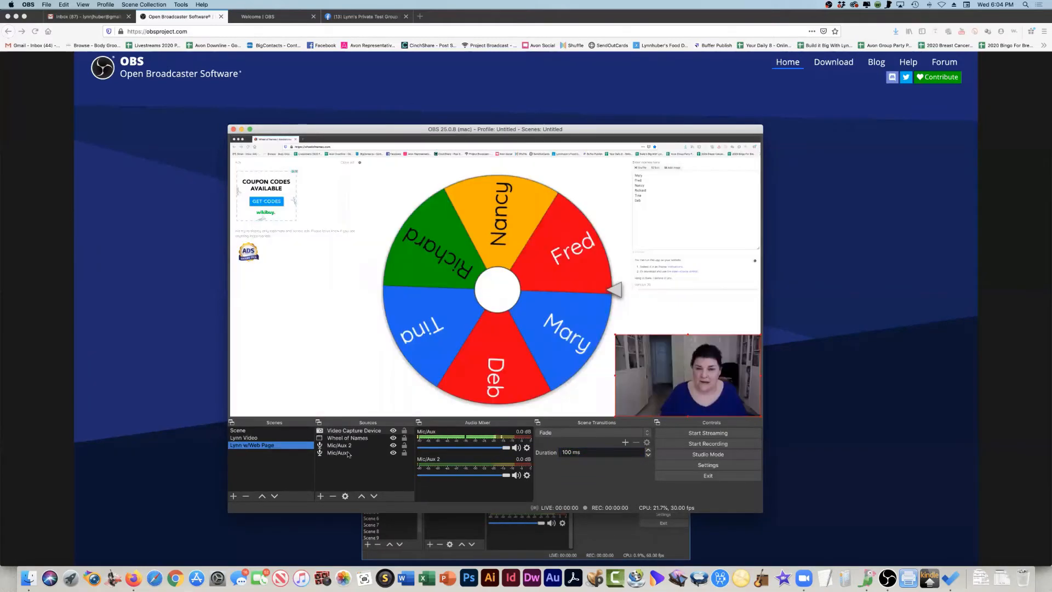
# - Set the Fade duration to 1000 ms and test it between the two scenes, ending on the video scene
pyautogui.click(568, 452)
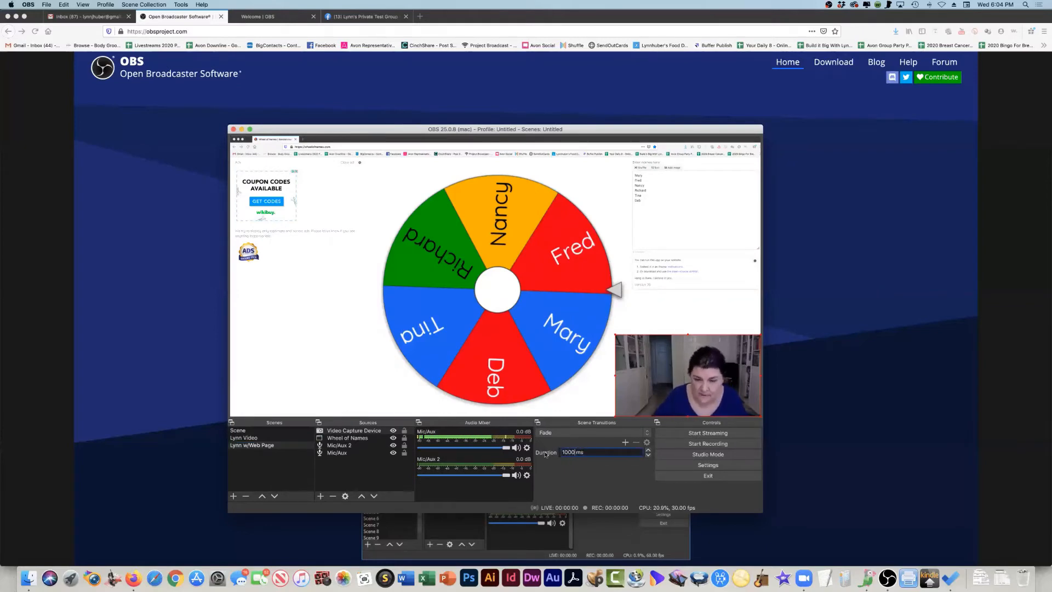
pyautogui.click(259, 438)
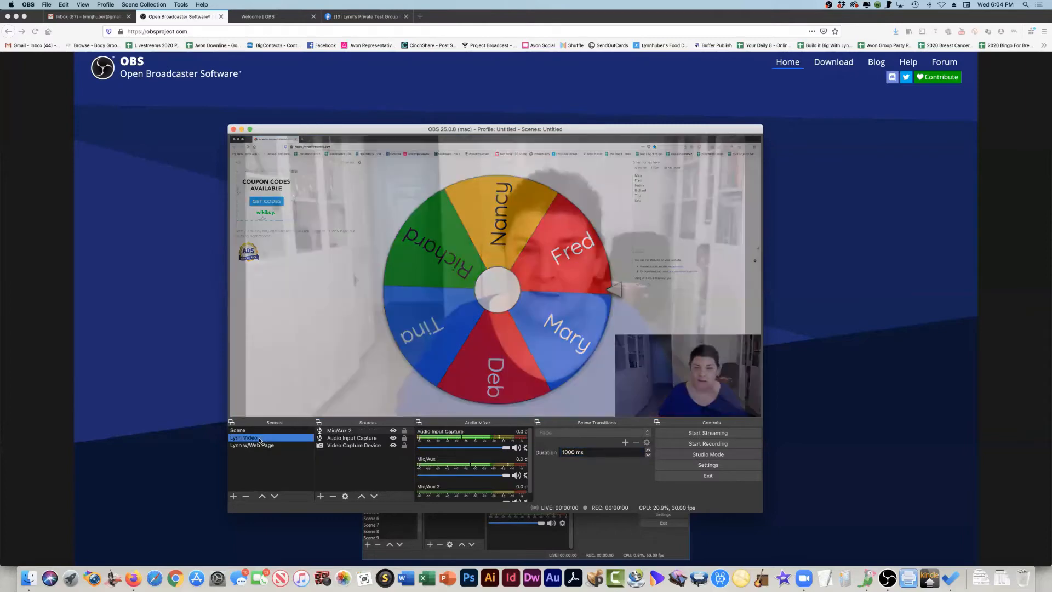
pyautogui.click(258, 447)
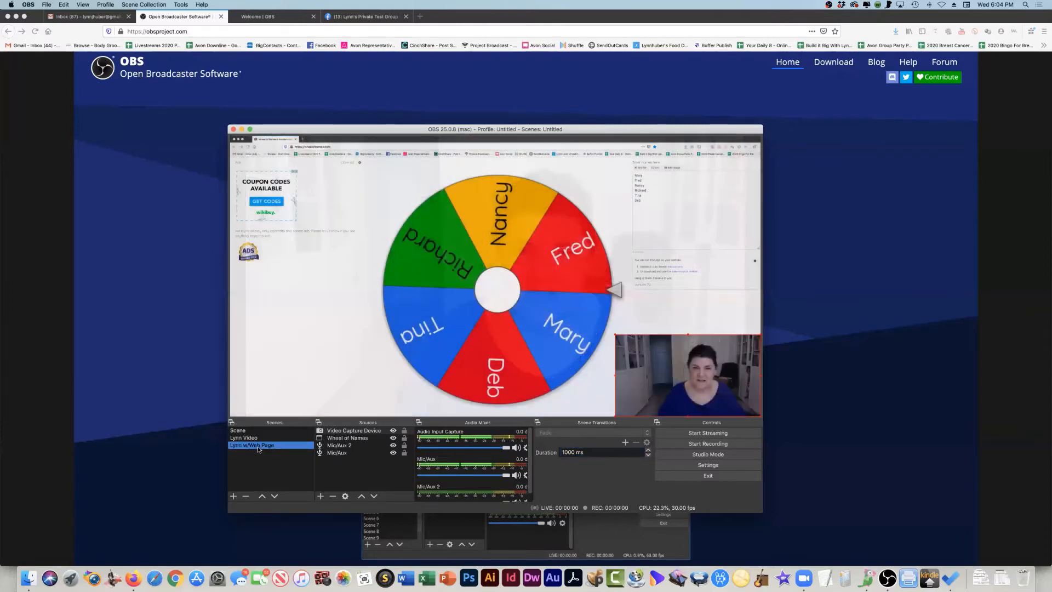
pyautogui.click(244, 438)
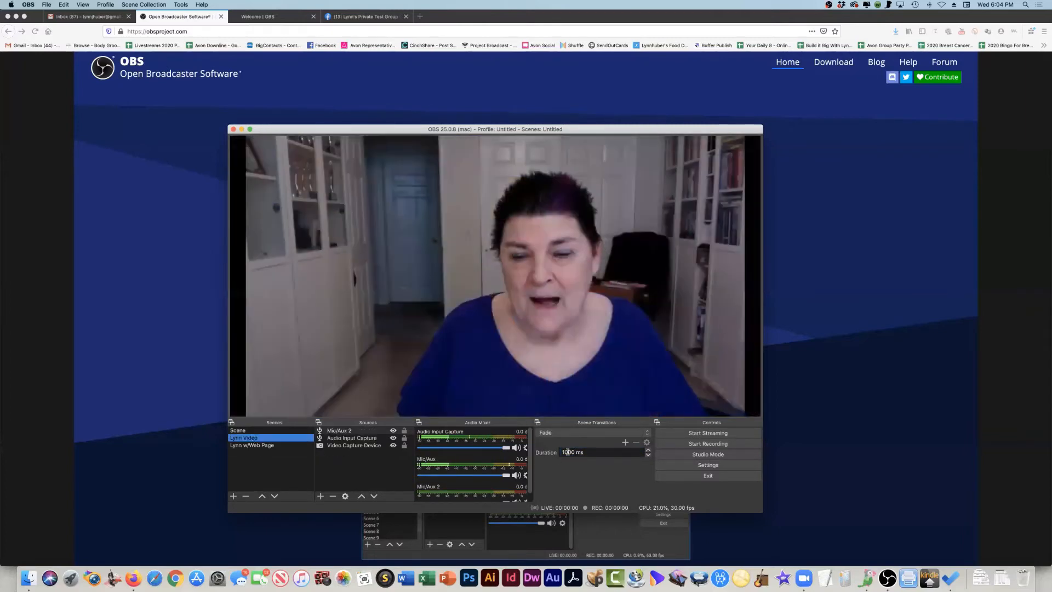
# - Set the Fade duration to 300 ms and test it between the two scenes, ending on the video scene
pyautogui.click(570, 451)
pyautogui.moveTo(519, 453); pyautogui.dragTo(516, 453)
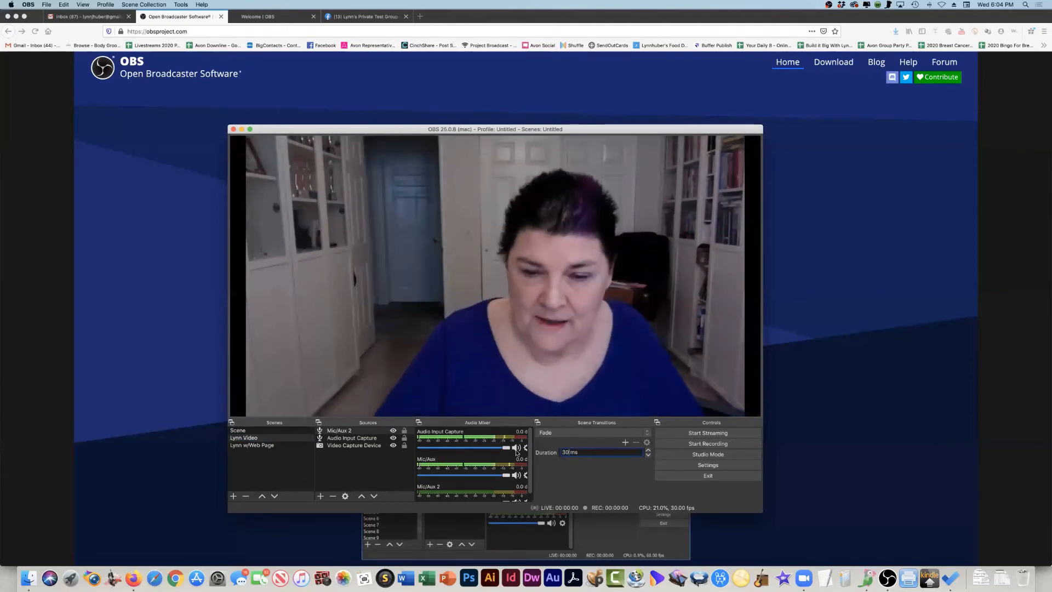
pyautogui.click(250, 445)
pyautogui.click(284, 439)
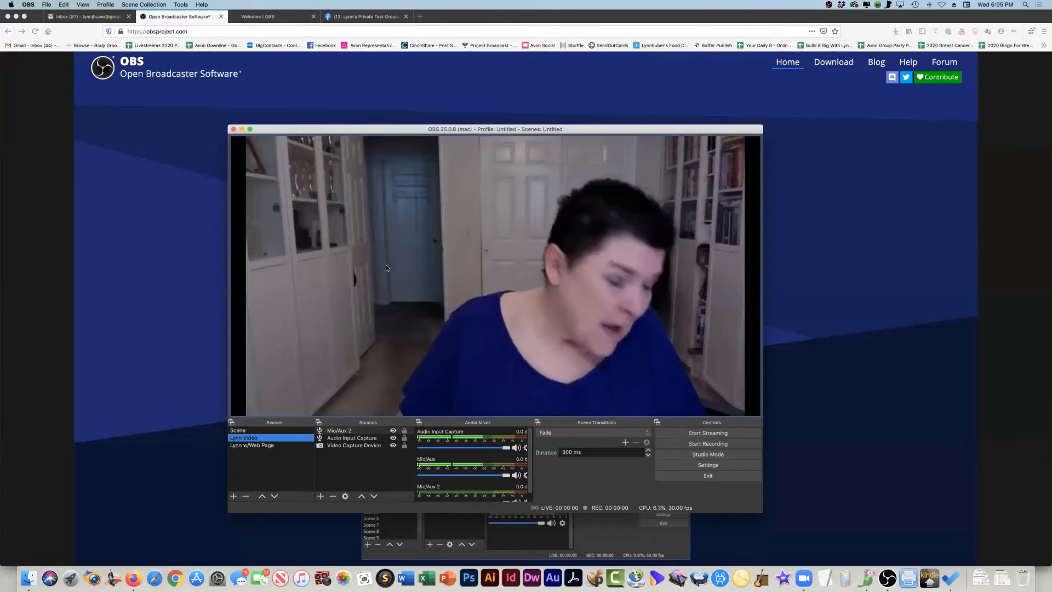
# - Switch to the private test group on Facebook in Firefox and start a Live Video from a new post
pyautogui.click(355, 17)
pyautogui.click(990, 285)
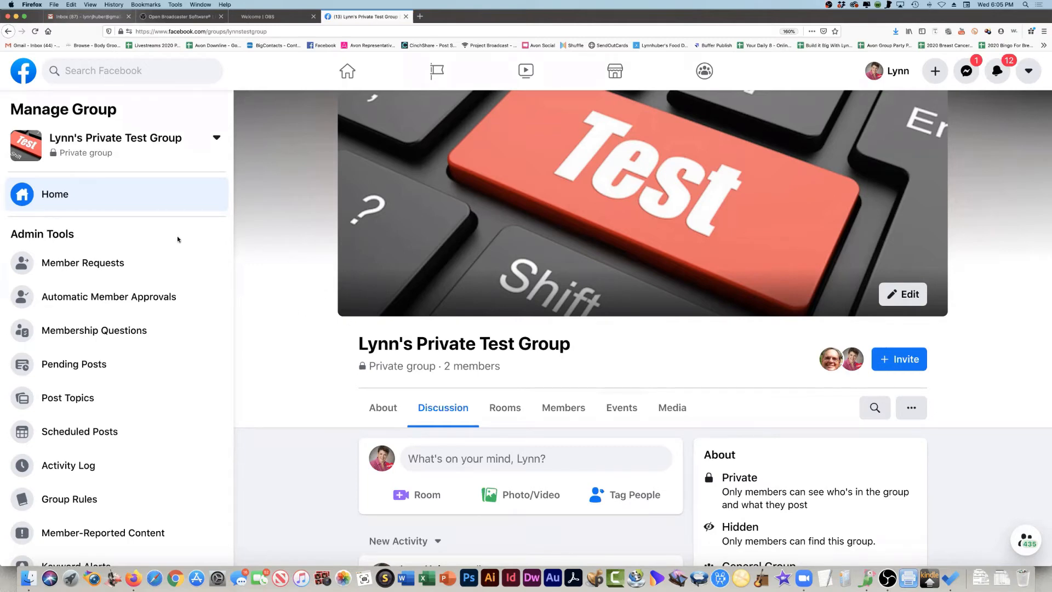
pyautogui.click(436, 460)
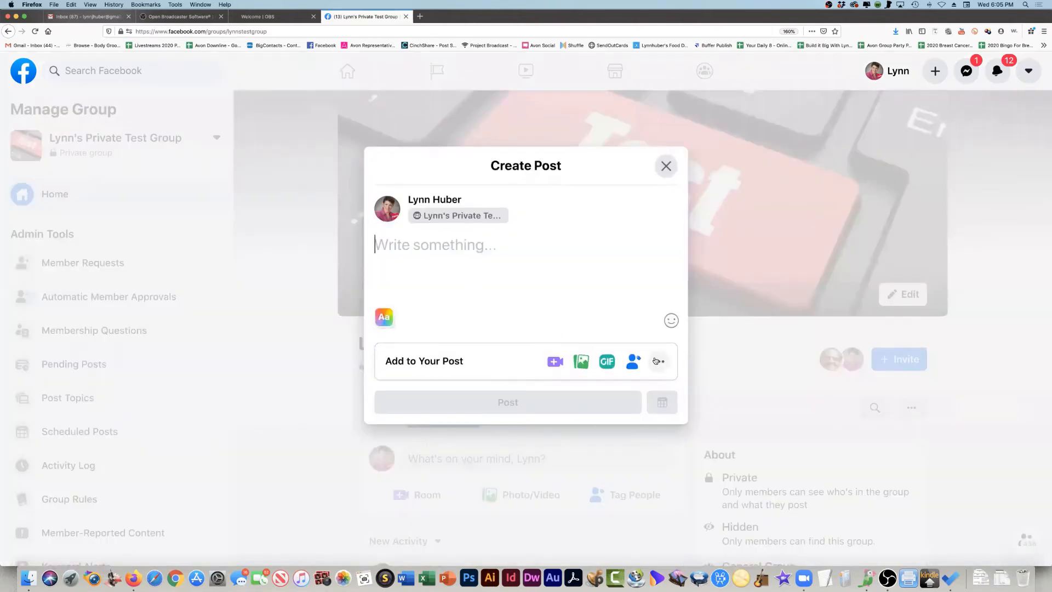
pyautogui.click(659, 361)
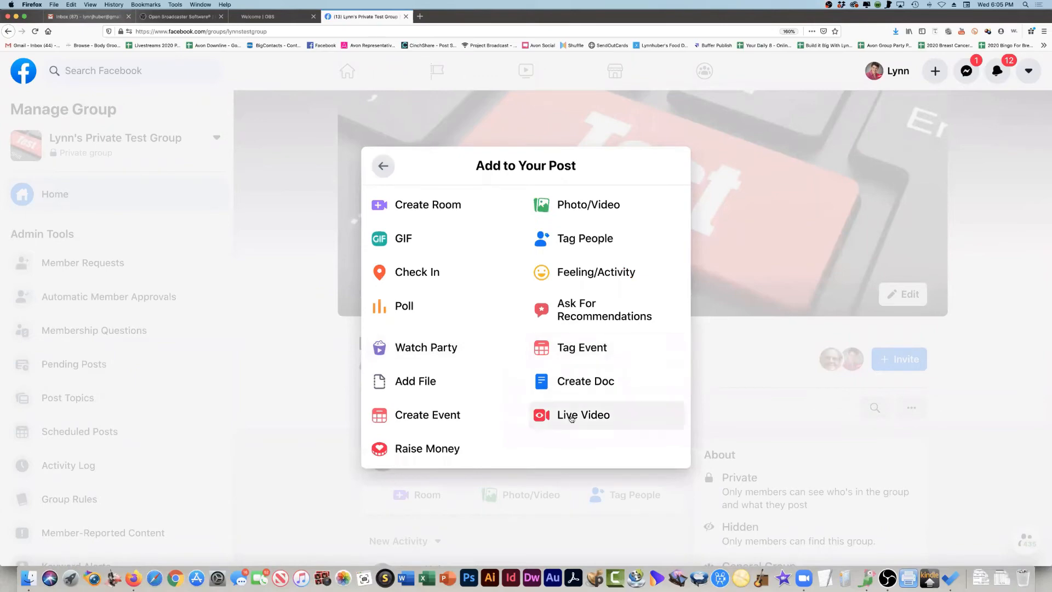
pyautogui.click(571, 418)
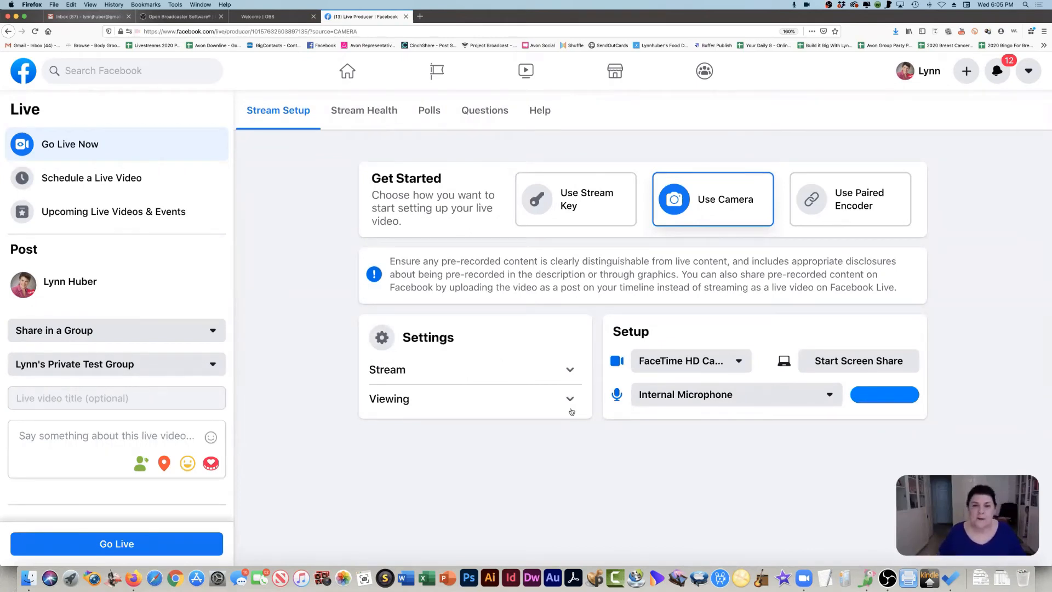
# - Choose Use Stream Key as the live video setup method and copy the stream key
pyautogui.scroll(1, 574, 196)
pyautogui.click(574, 196)
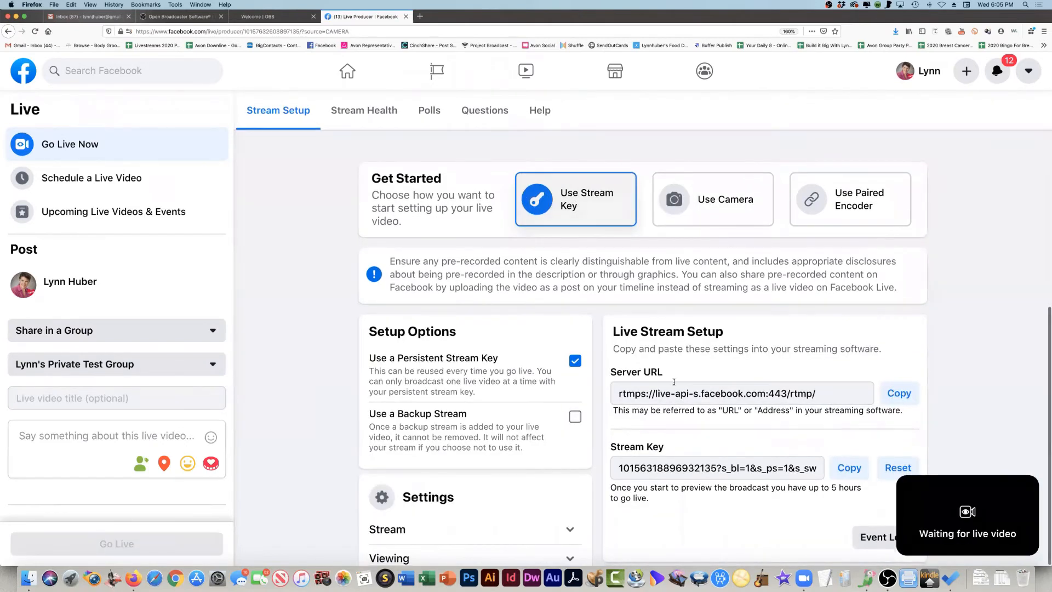
pyautogui.click(847, 467)
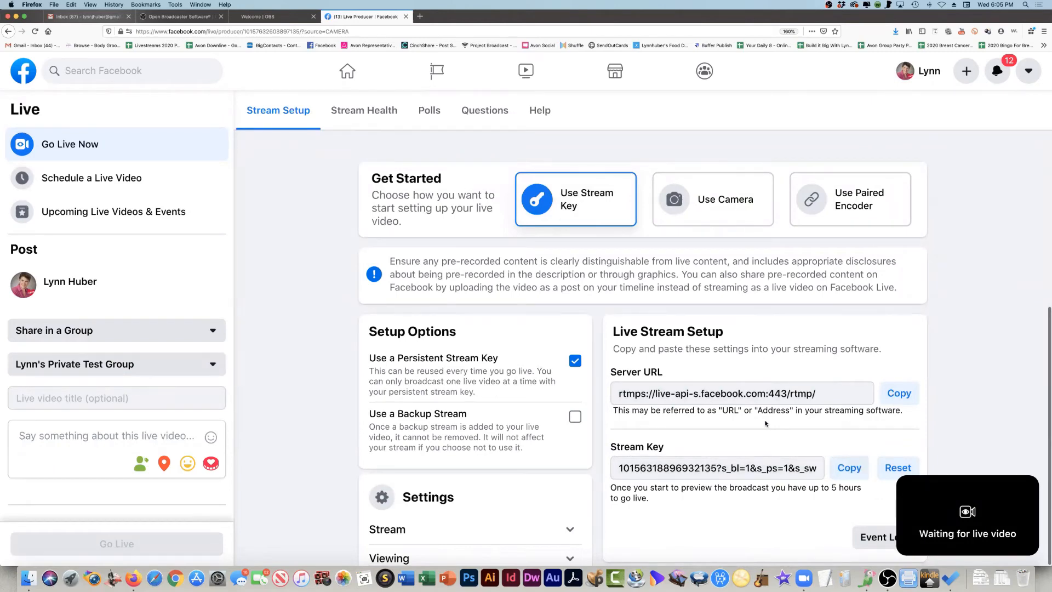
# - Switch to OBS and replace the stream key in the Stream settings with the key copied from Facebook
pyautogui.press('super+Tab')
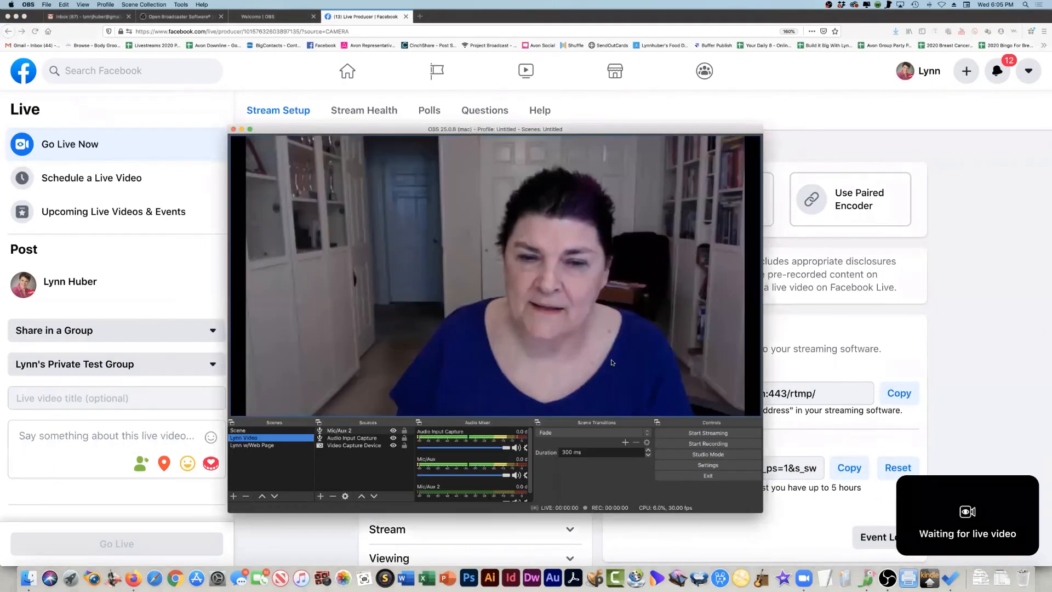
pyautogui.click(708, 465)
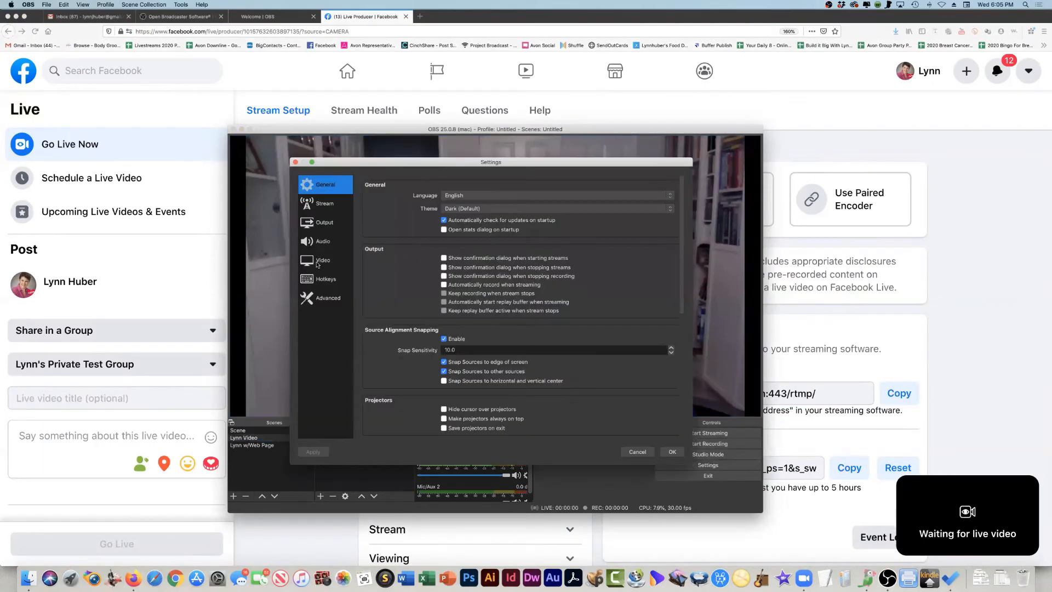
pyautogui.click(317, 206)
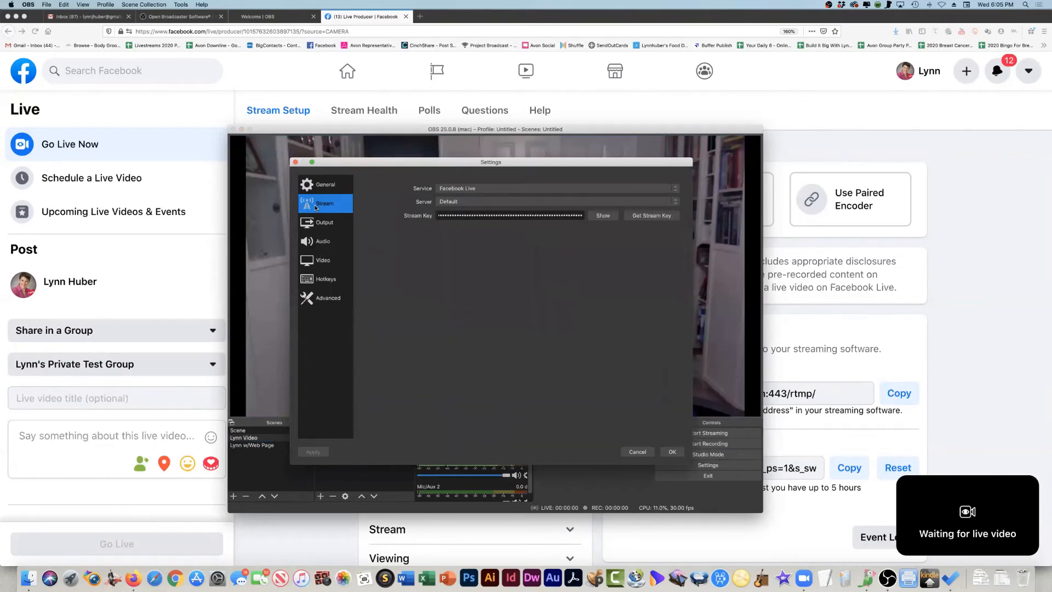
pyautogui.click(446, 214)
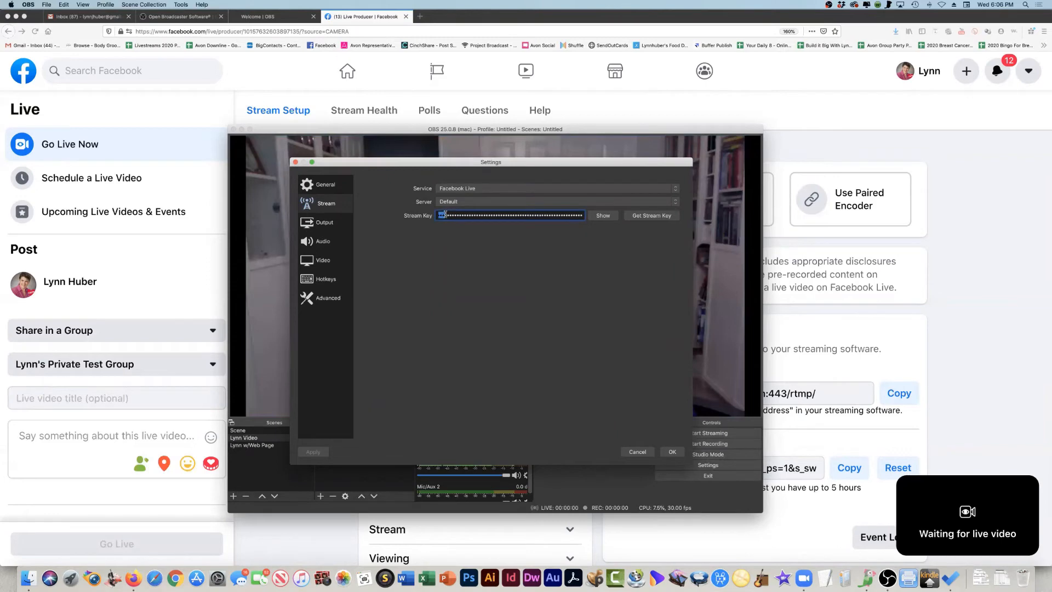
pyautogui.press('super+a')
pyautogui.press('BackSpace')
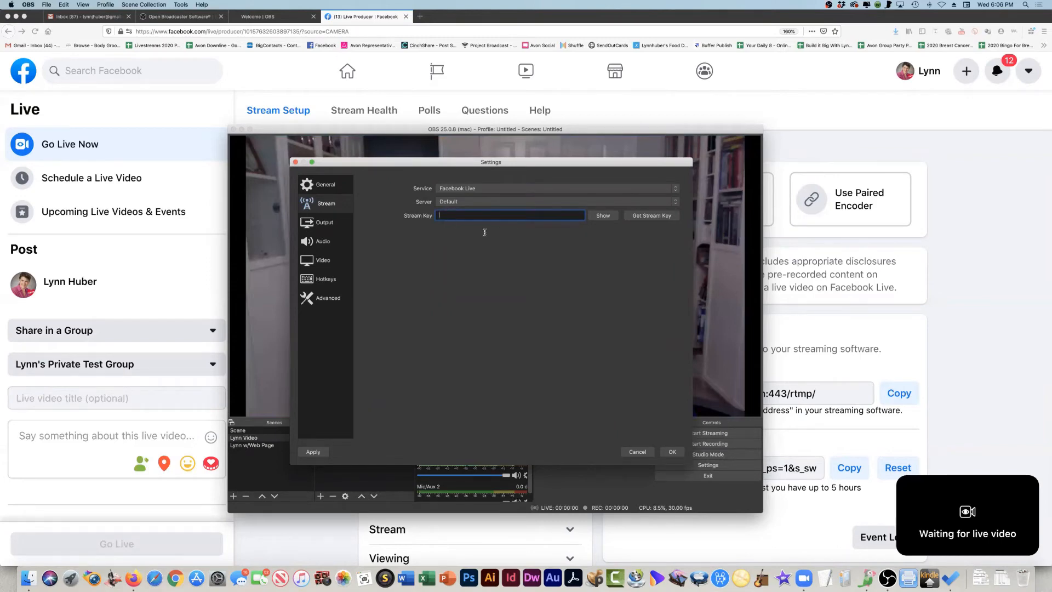
pyautogui.click(63, 5)
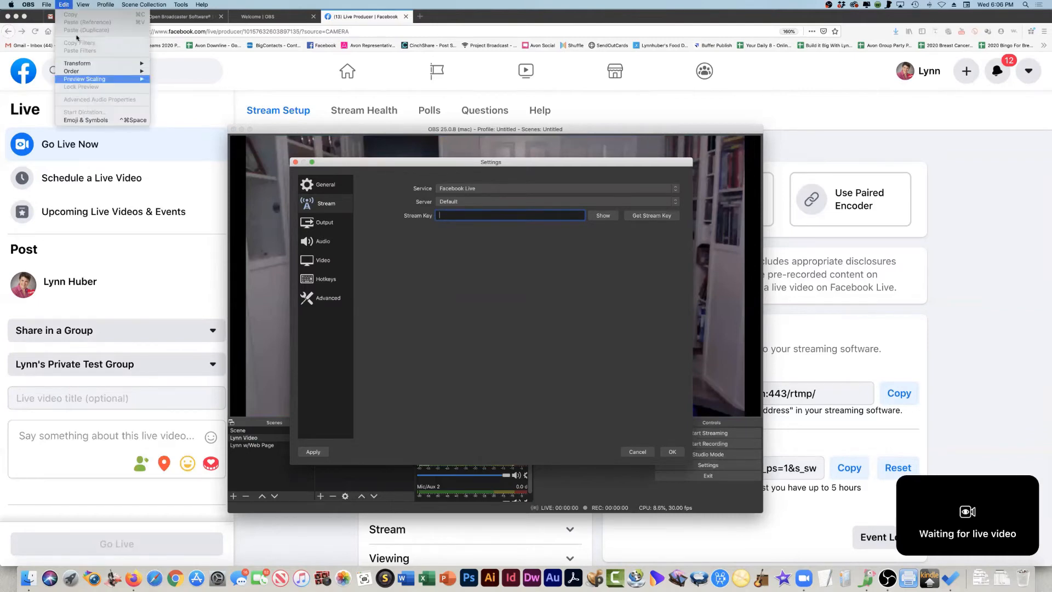
pyautogui.click(65, 4)
pyautogui.press('super+v')
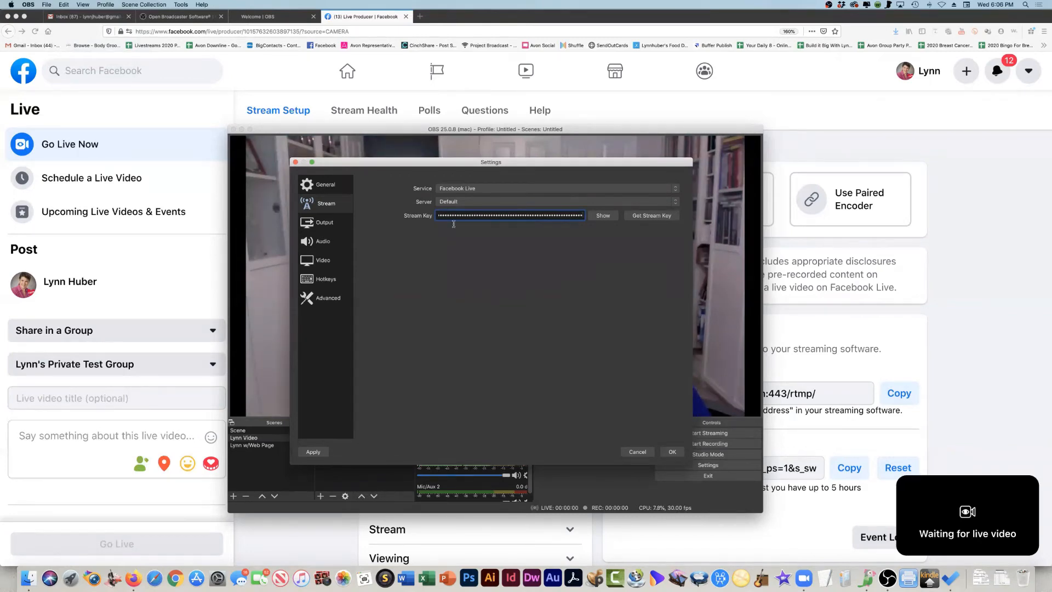
# - Clear the Stream Key field, paste the copied stream key again, and save the settings
pyautogui.press('super+Tab')
pyautogui.press('super+Tab')
pyautogui.moveTo(464, 215); pyautogui.dragTo(438, 215)
pyautogui.press('BackSpace')
pyautogui.press('Delete')
pyautogui.press('Delete')
pyautogui.press('Delete')
pyautogui.press('Delete')
pyautogui.press('Delete')
pyautogui.press('Delete')
pyautogui.press('Delete')
pyautogui.press('Delete')
pyautogui.press('Delete')
pyautogui.press('Delete')
pyautogui.press('Delete')
pyautogui.press('Delete')
pyautogui.press('Delete')
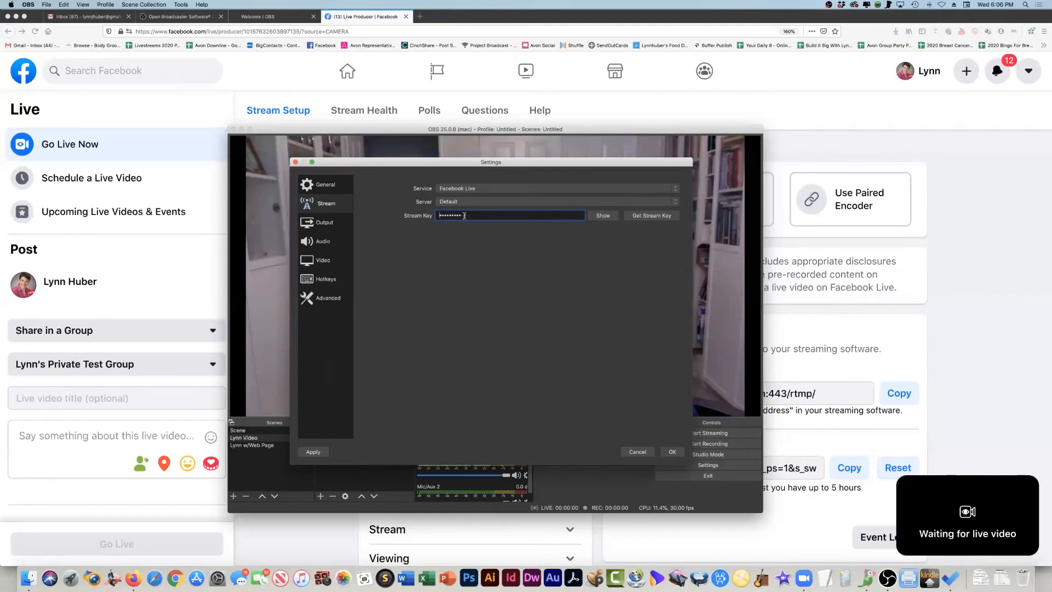
pyautogui.press('Delete')
pyautogui.press('Delete')
pyautogui.press('Delete')
pyautogui.press('super+v')
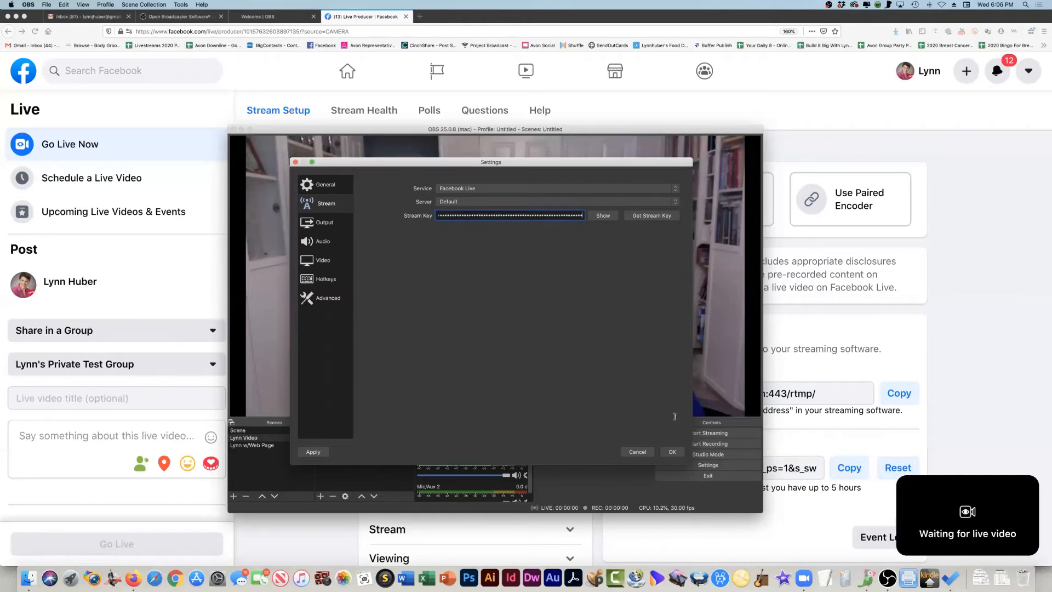
pyautogui.click(672, 451)
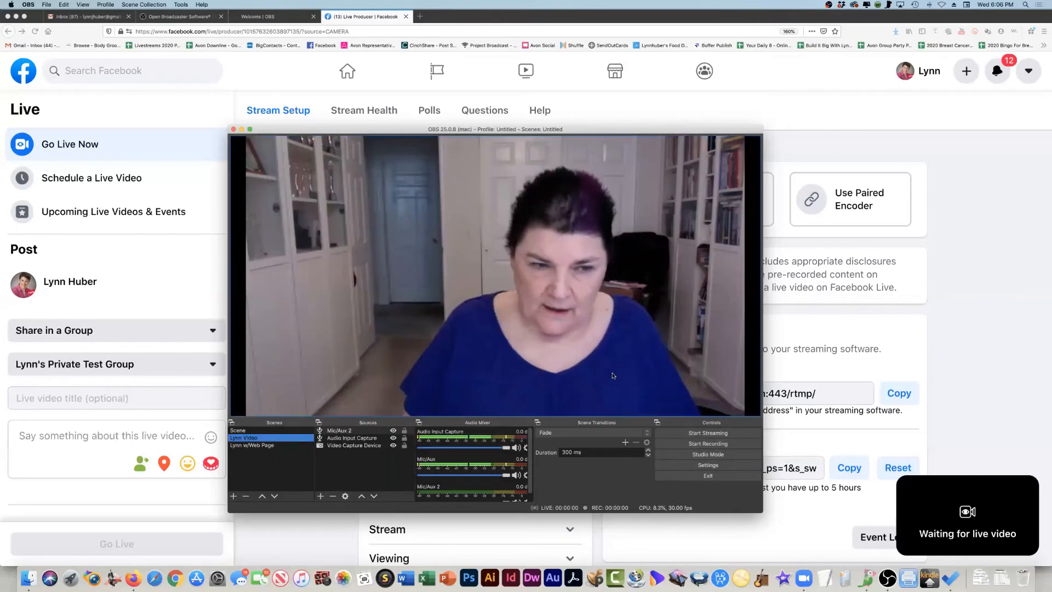
# - Return to the Facebook live setup page in Firefox and title the live video "MY Live"
pyautogui.click(871, 334)
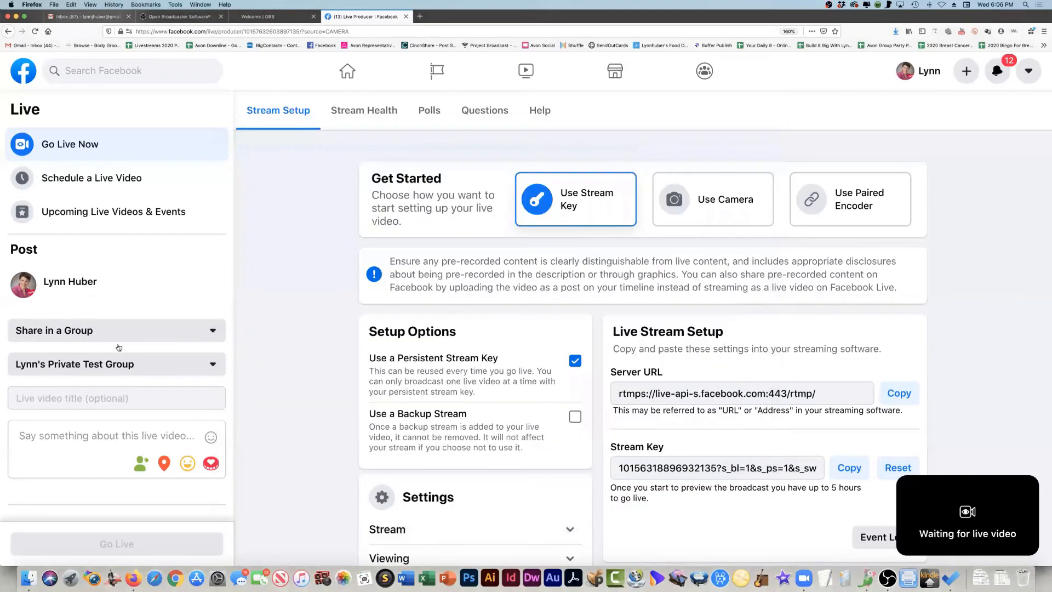
pyautogui.click(38, 399)
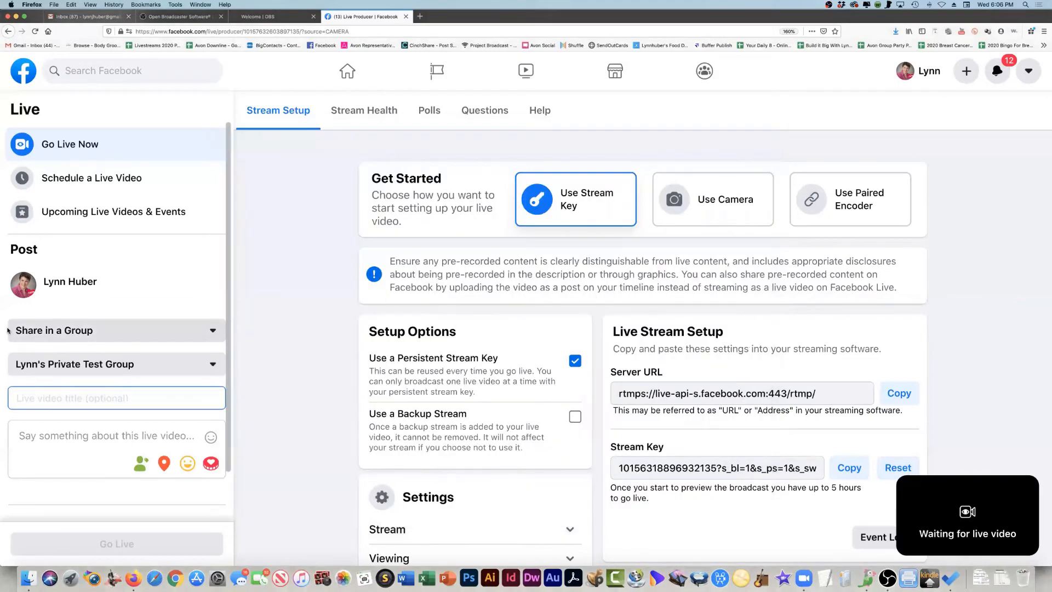
pyautogui.write('MY Live')
pyautogui.press('Tab')
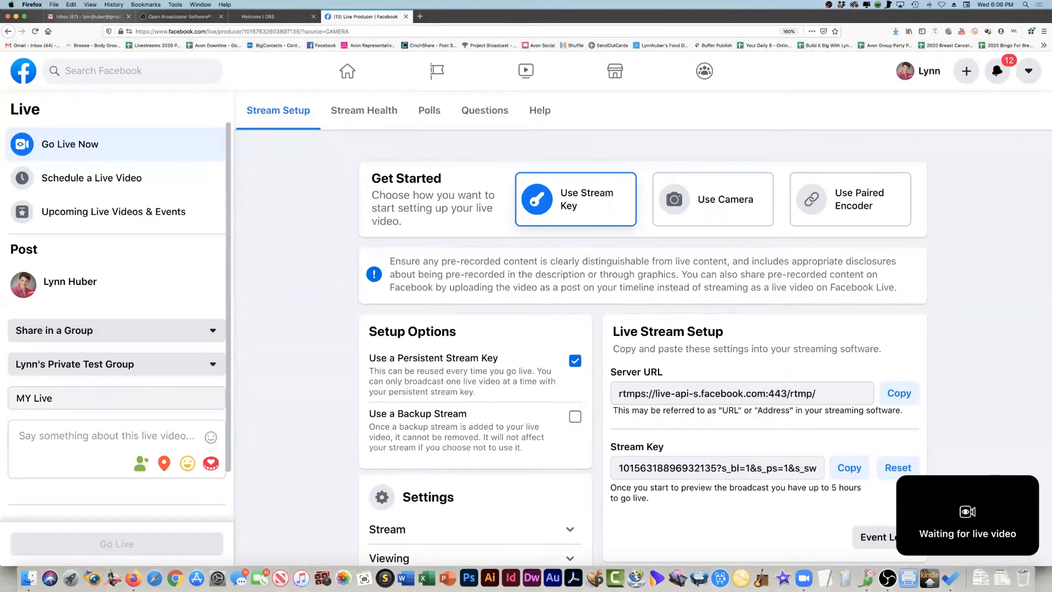
# - Enter the live video description "Let's see how this works. :)"
pyautogui.click(89, 436)
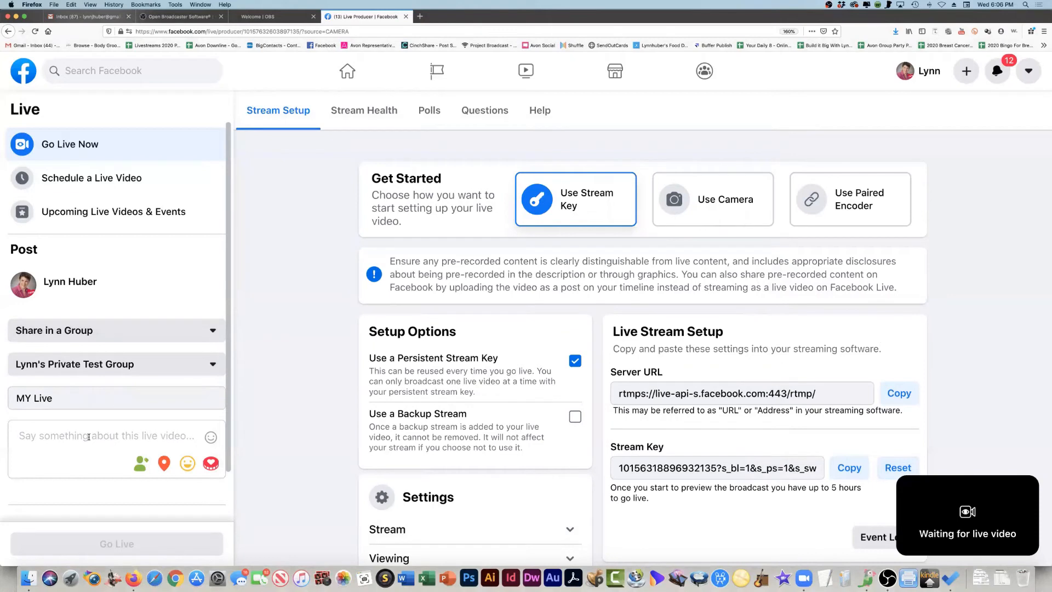
pyautogui.write('Le')
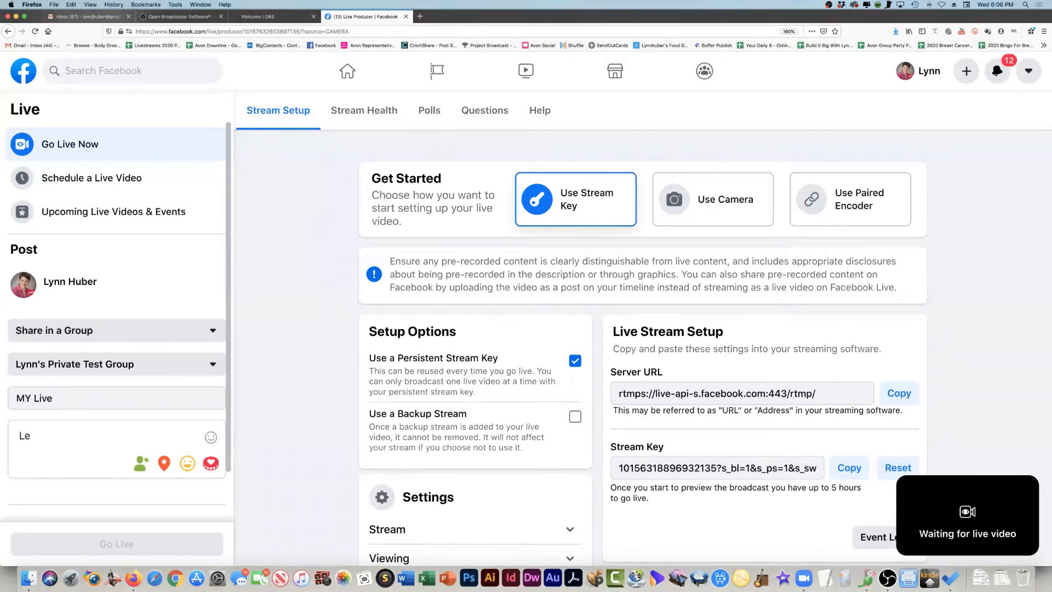
pyautogui.write("t's see who th")
pyautogui.press('BackSpace')
pyautogui.press('BackSpace')
pyautogui.press('BackSpace')
pyautogui.press('BackSpace')
pyautogui.press('BackSpace')
pyautogui.press('BackSpace')
pyautogui.write('how this works.')
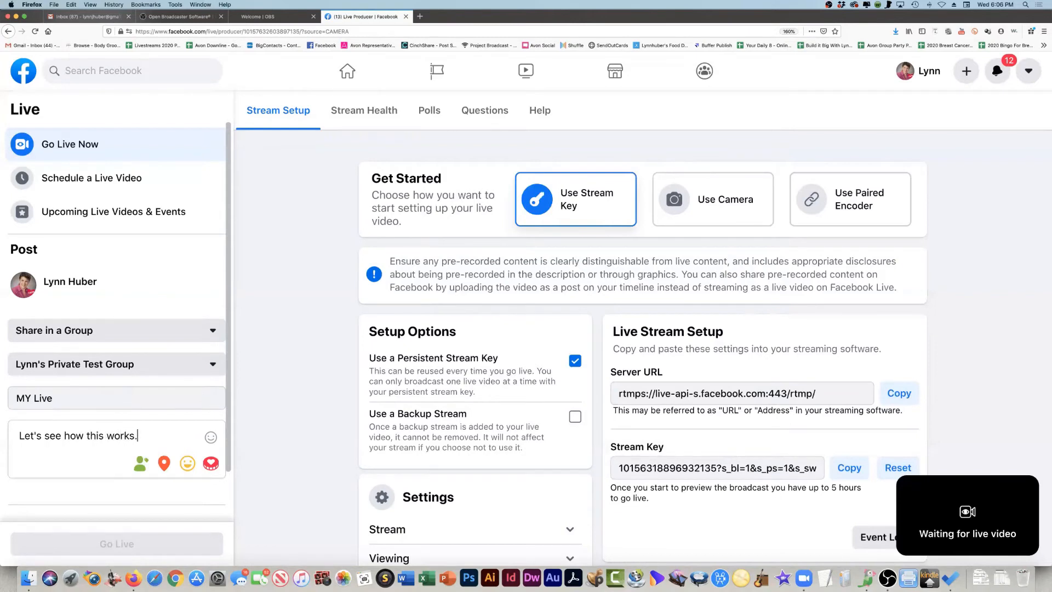
pyautogui.write('  :)')
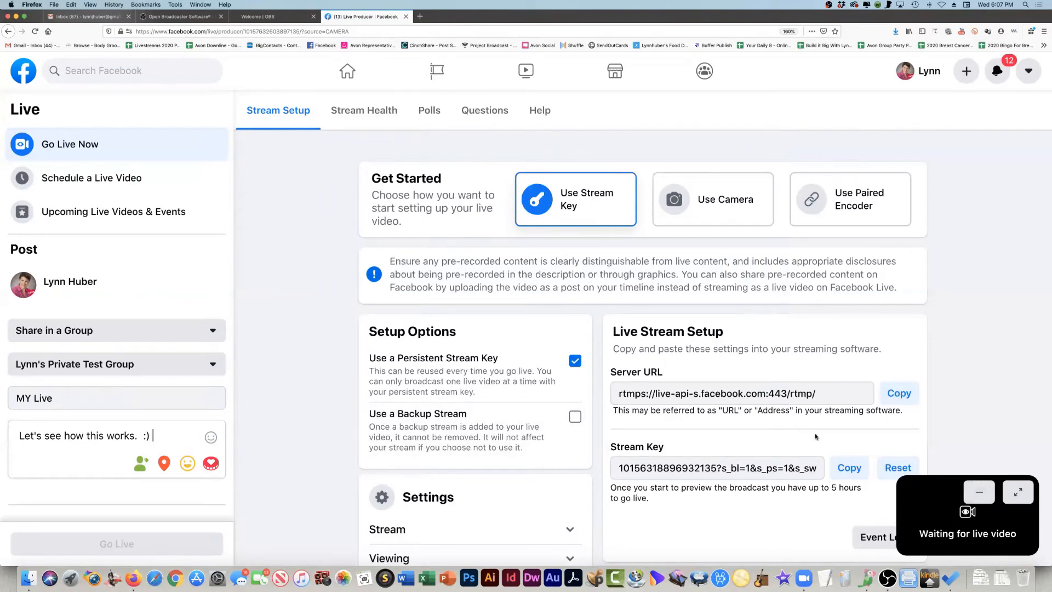
# - Start streaming from OBS and go live from the Facebook live setup page in Firefox
pyautogui.press('super+Tab')
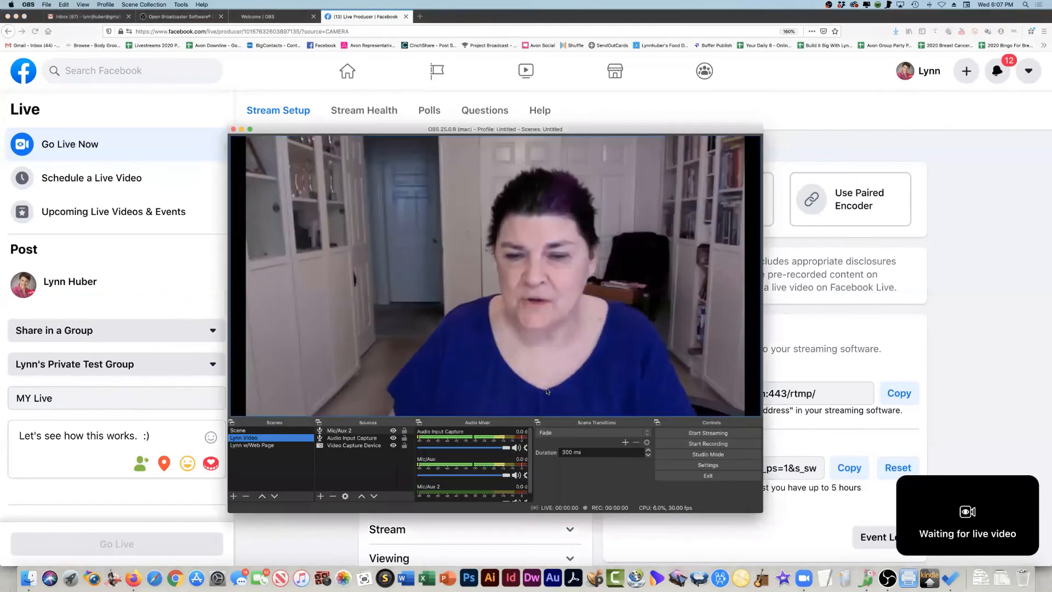
pyautogui.click(698, 433)
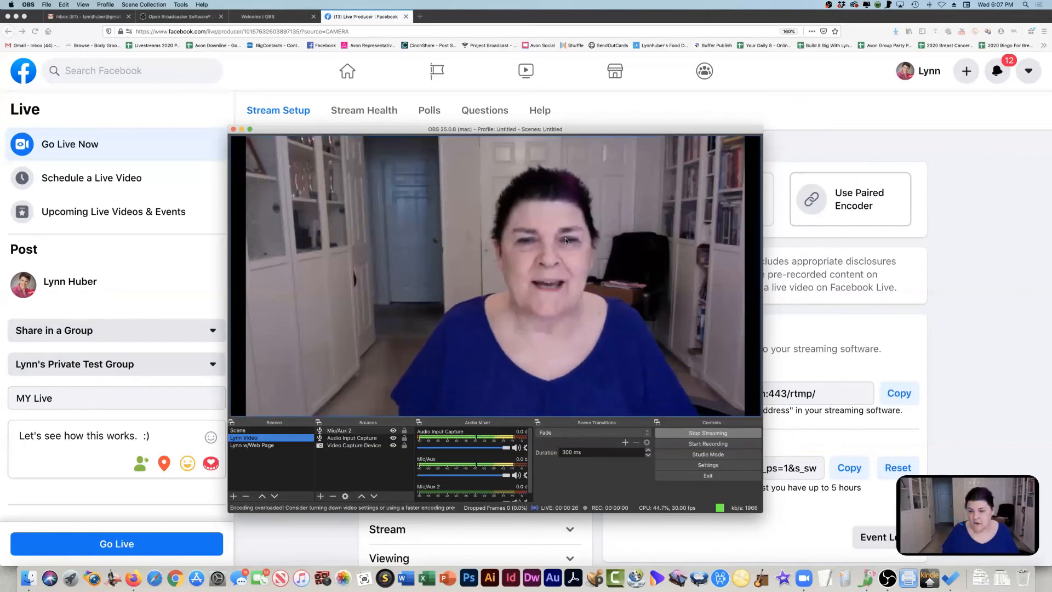
pyautogui.moveTo(412, 135)
pyautogui.mouseDown()
pyautogui.moveTo(447, 141)
pyautogui.moveTo(424, 126)
pyautogui.mouseUp()
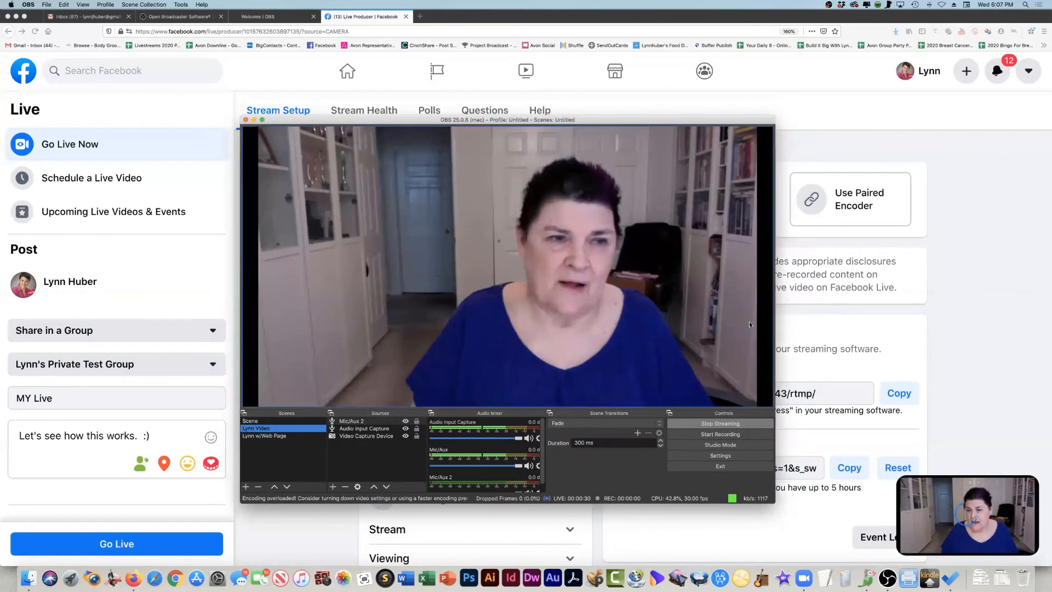
pyautogui.click(796, 320)
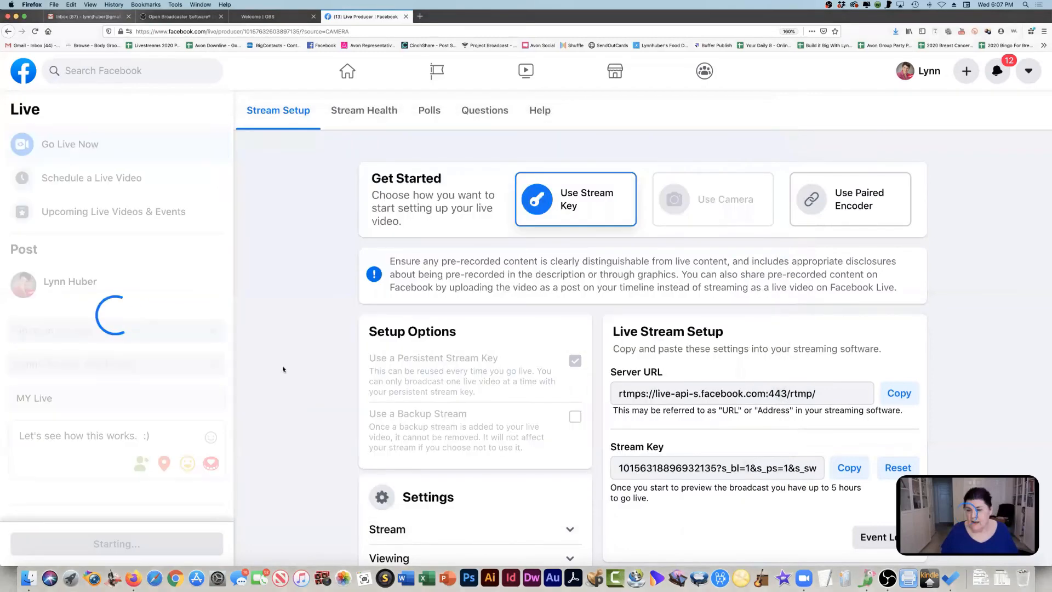
# - Return to OBS and switch the live stream to the scene combining the camera with the web page
pyautogui.press('super+Tab')
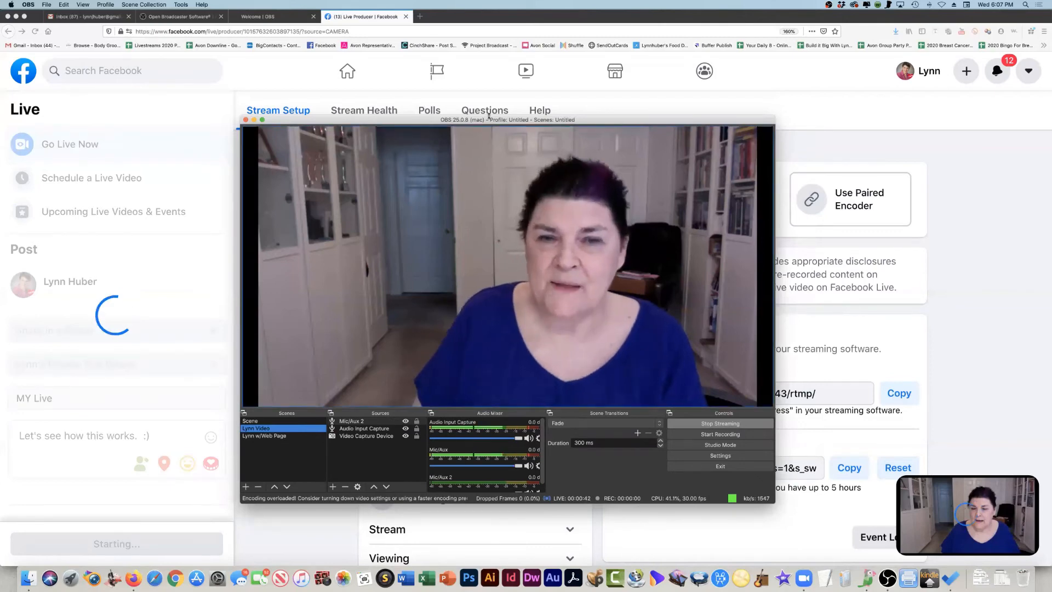
pyautogui.moveTo(490, 120)
pyautogui.mouseDown()
pyautogui.moveTo(545, 125)
pyautogui.moveTo(483, 123)
pyautogui.mouseUp()
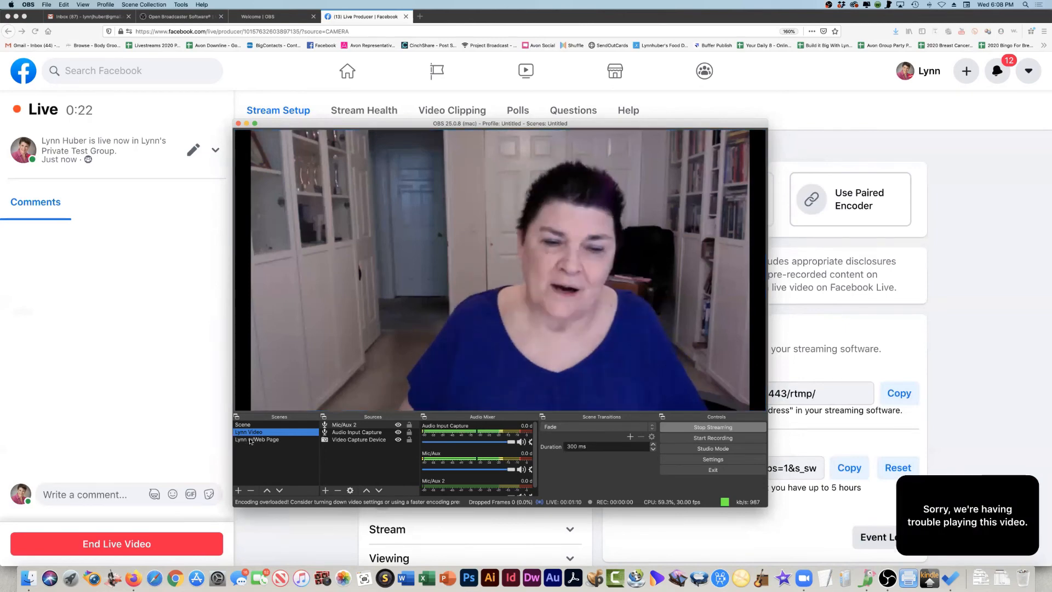
pyautogui.click(274, 439)
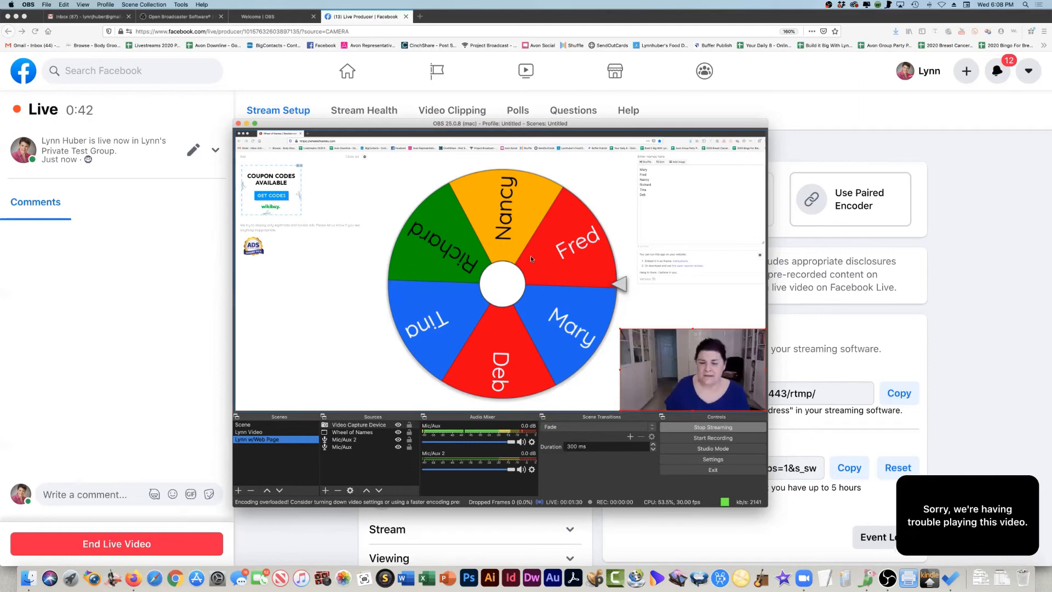
# - Bring up the Wheel of Names window in Firefox and spin the wheel
pyautogui.press('super+Tab')
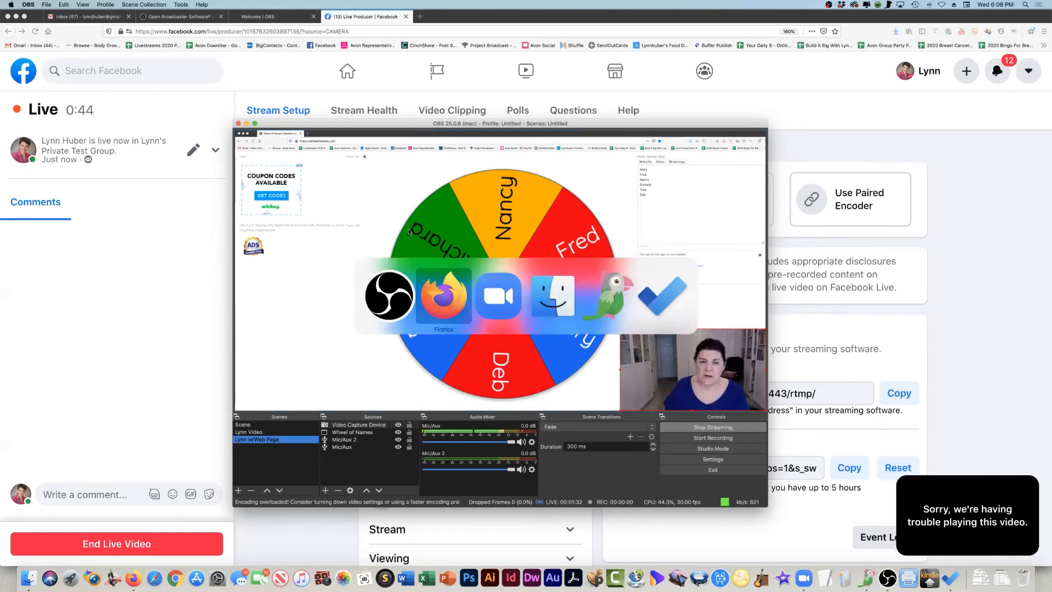
pyautogui.click(201, 4)
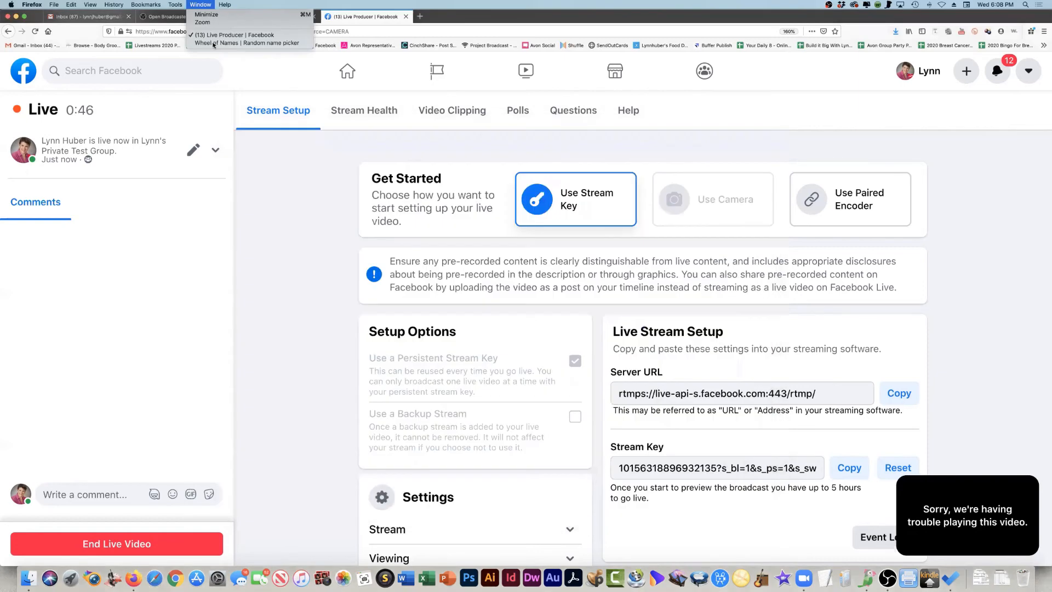
pyautogui.click(247, 43)
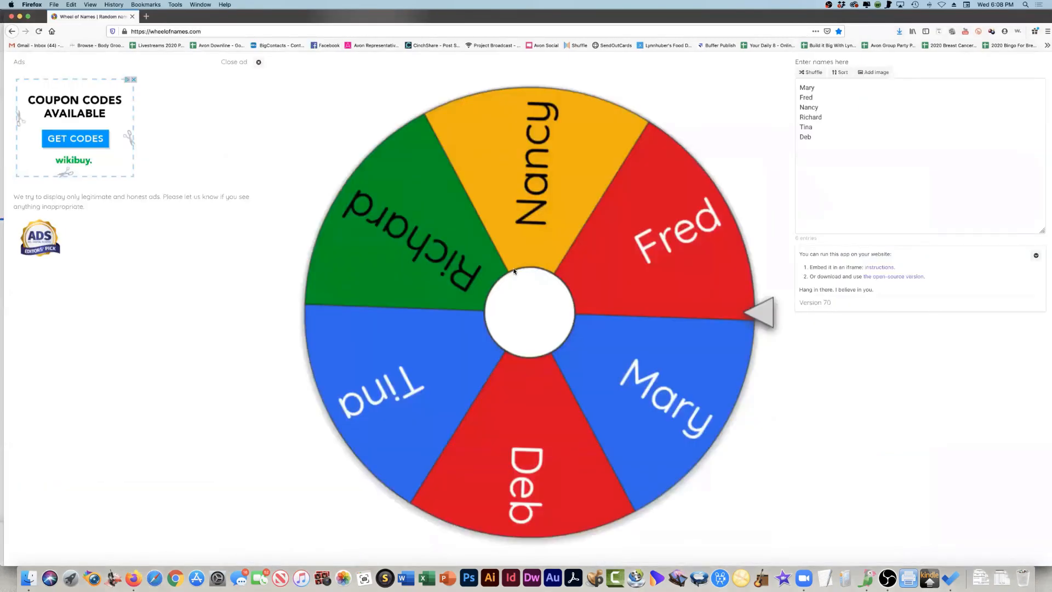
pyautogui.click(513, 270)
# - Close the winner announcement on the wheel page without removing the entry, and switch OBS back to the camera-only scene
pyautogui.press('super+Tab')
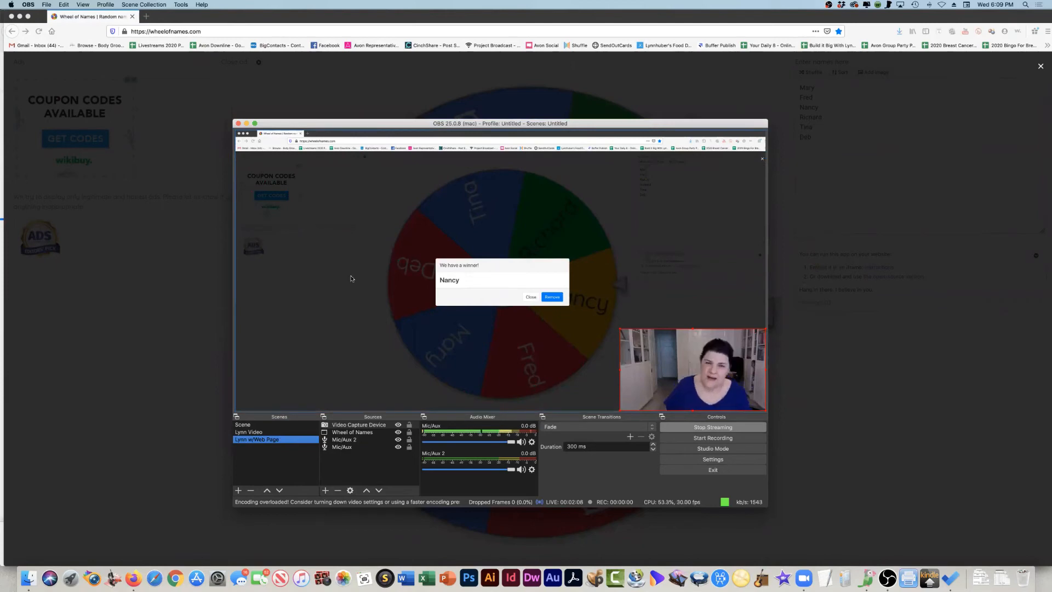
pyautogui.press('super+Tab')
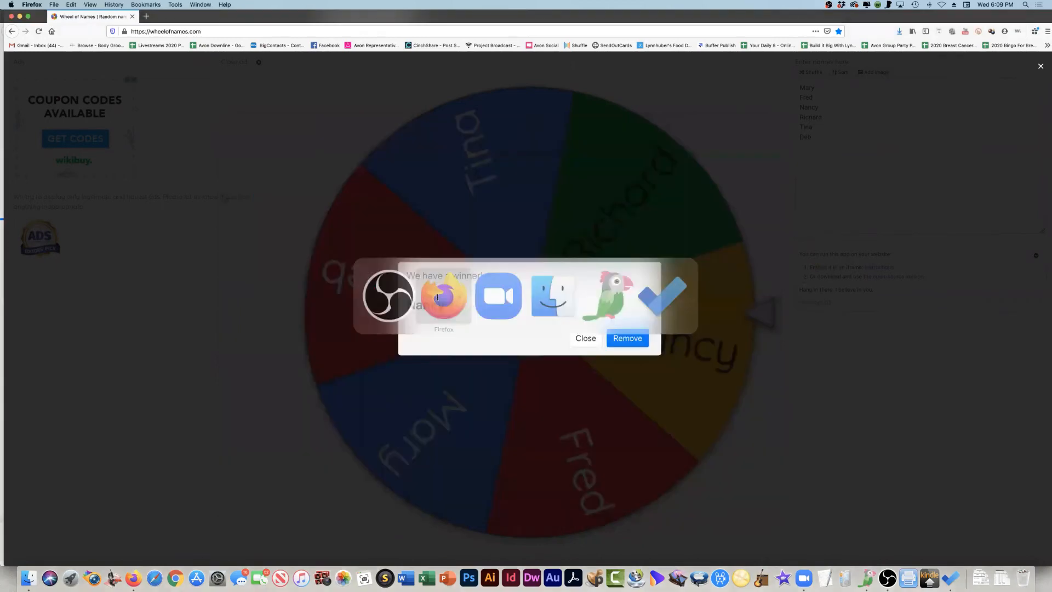
pyautogui.click(583, 338)
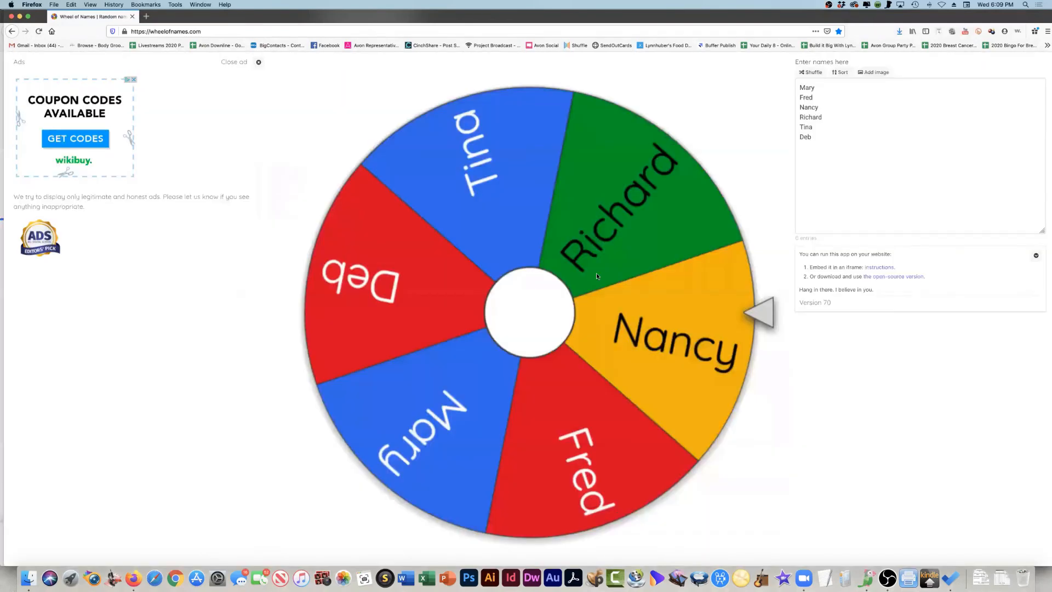
pyautogui.press('super+Tab')
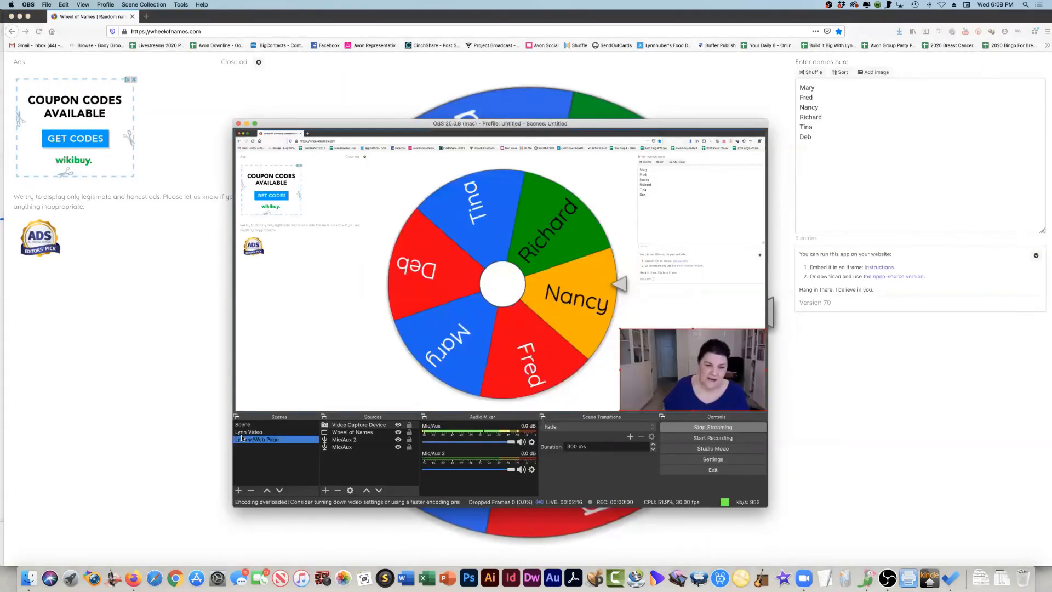
pyautogui.click(248, 432)
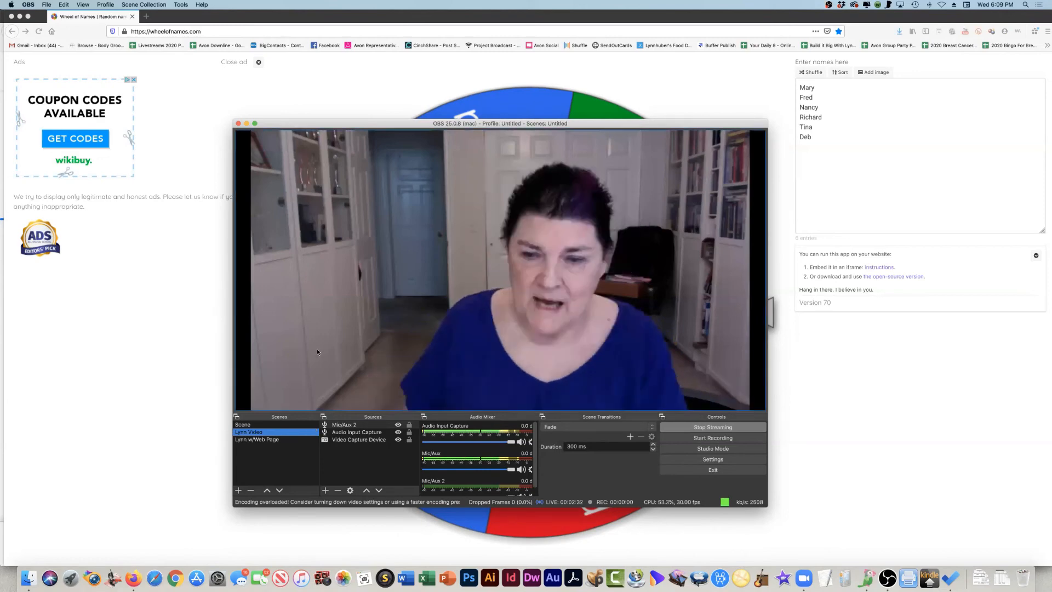
# - Return to the Facebook Live Producer window in Firefox and end the live video
pyautogui.click(266, 116)
pyautogui.click(199, 5)
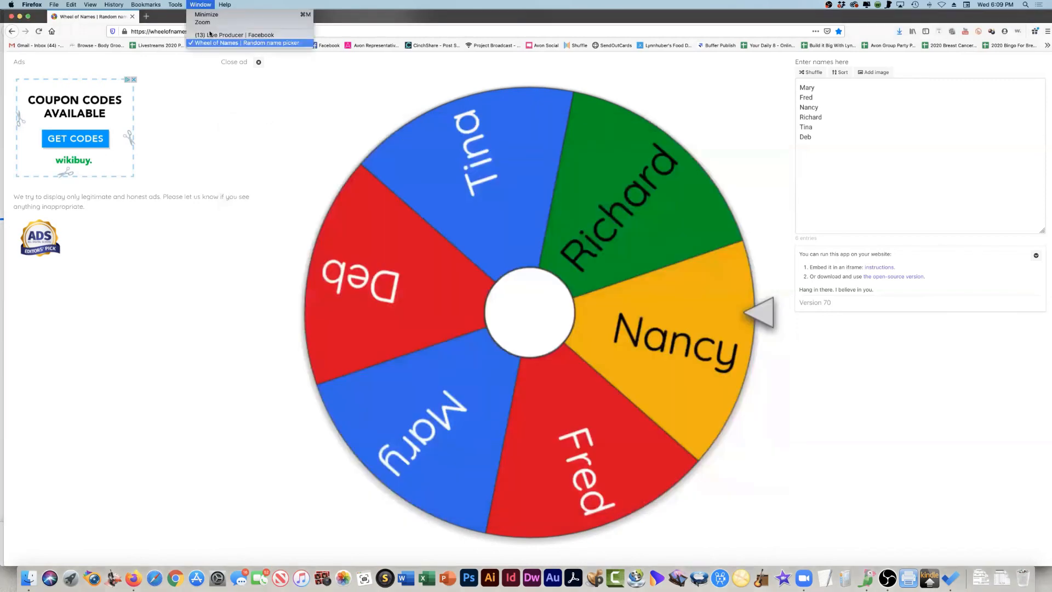
pyautogui.click(211, 35)
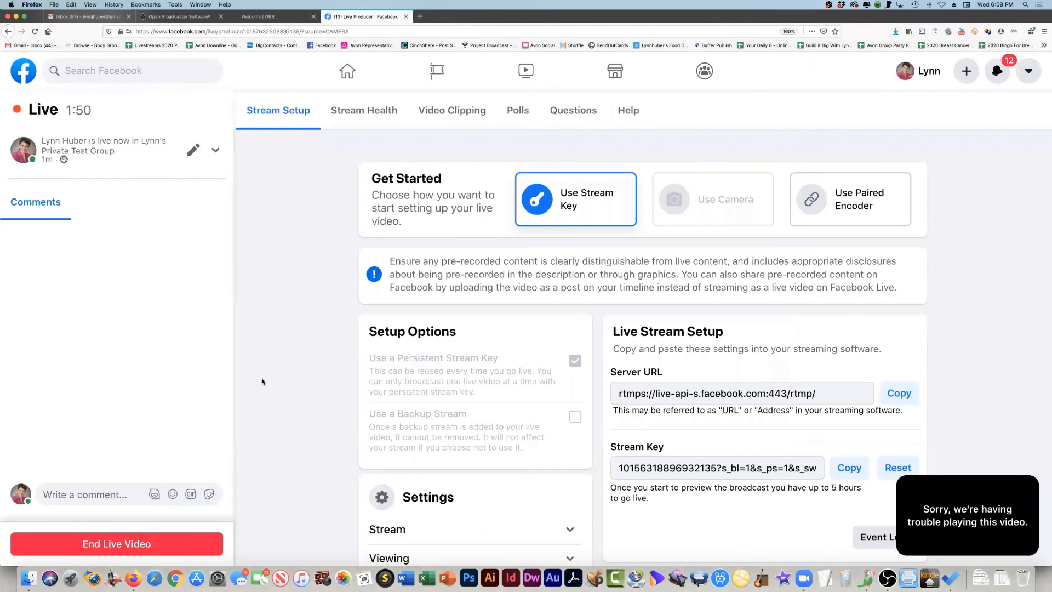
pyautogui.click(129, 544)
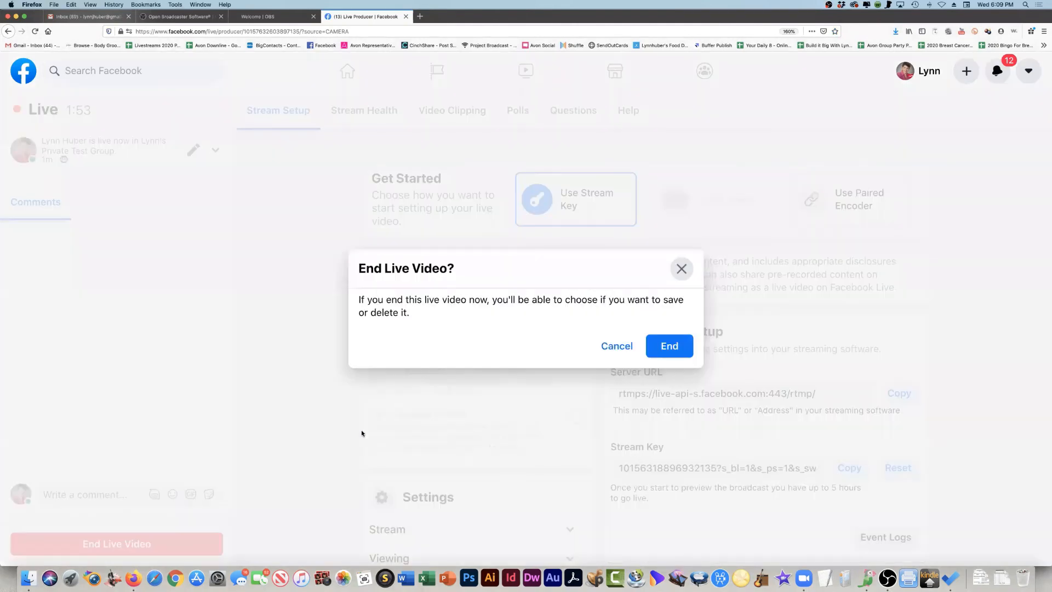
pyautogui.click(669, 346)
# - Switch to OBS and stop streaming
pyautogui.press('super+Tab')
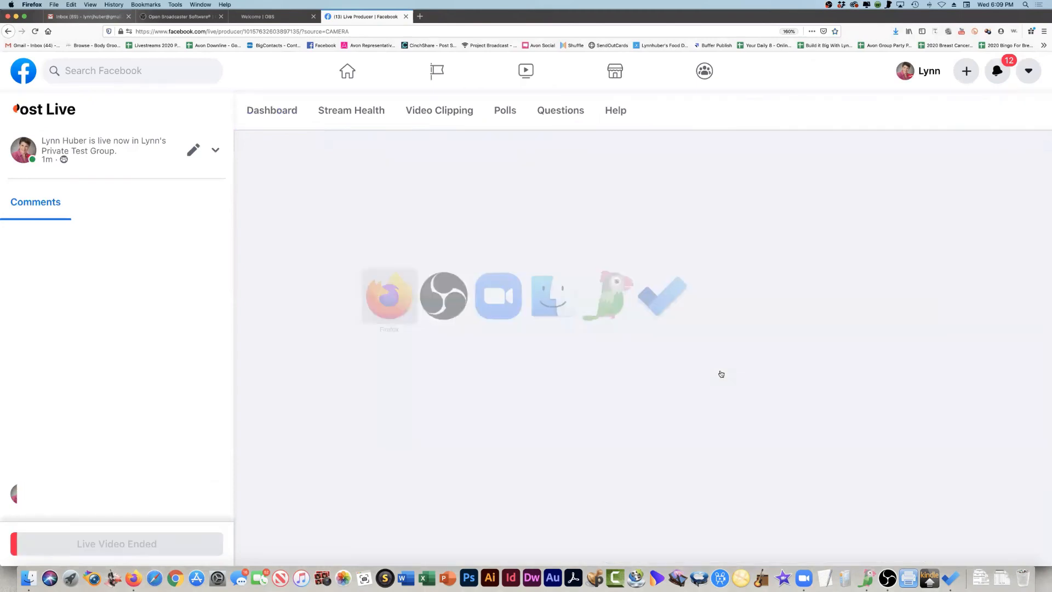
pyautogui.press('super+Tab')
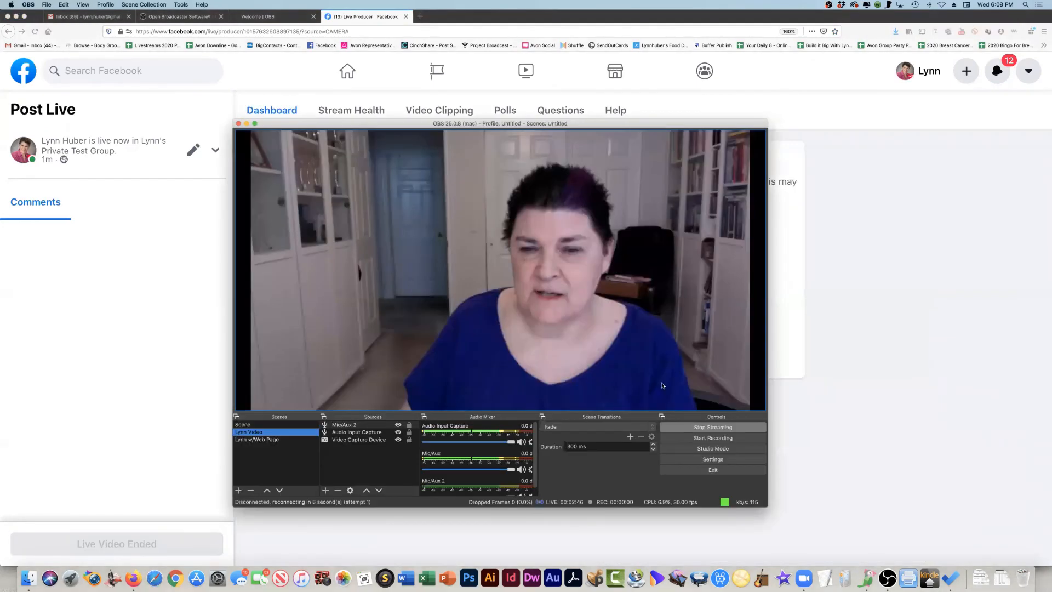
pyautogui.click(703, 429)
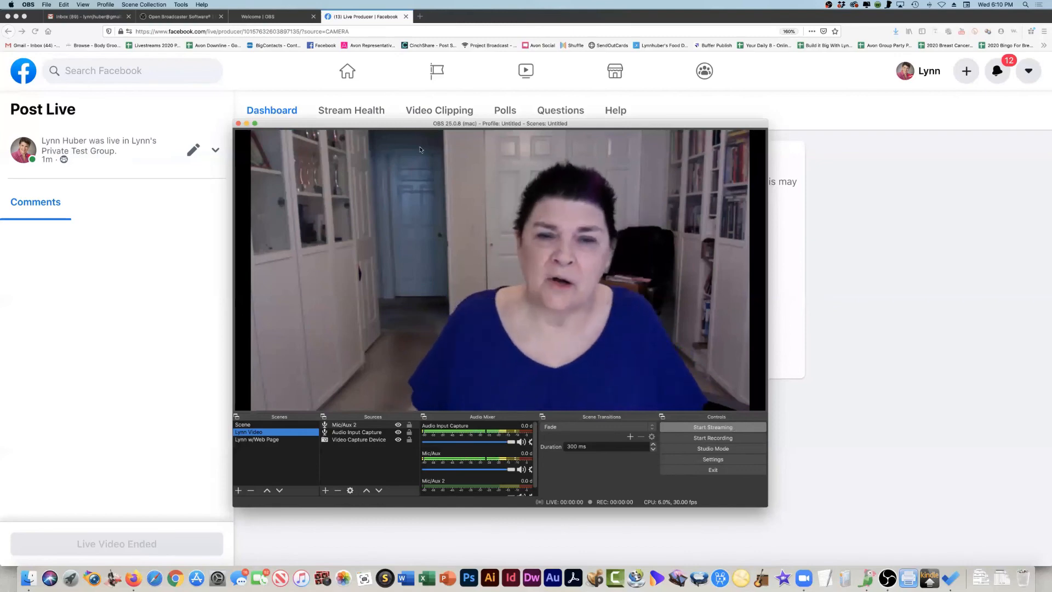
# - Open the private test group's page in Firefox and look over the live video post in its feed
pyautogui.click(254, 63)
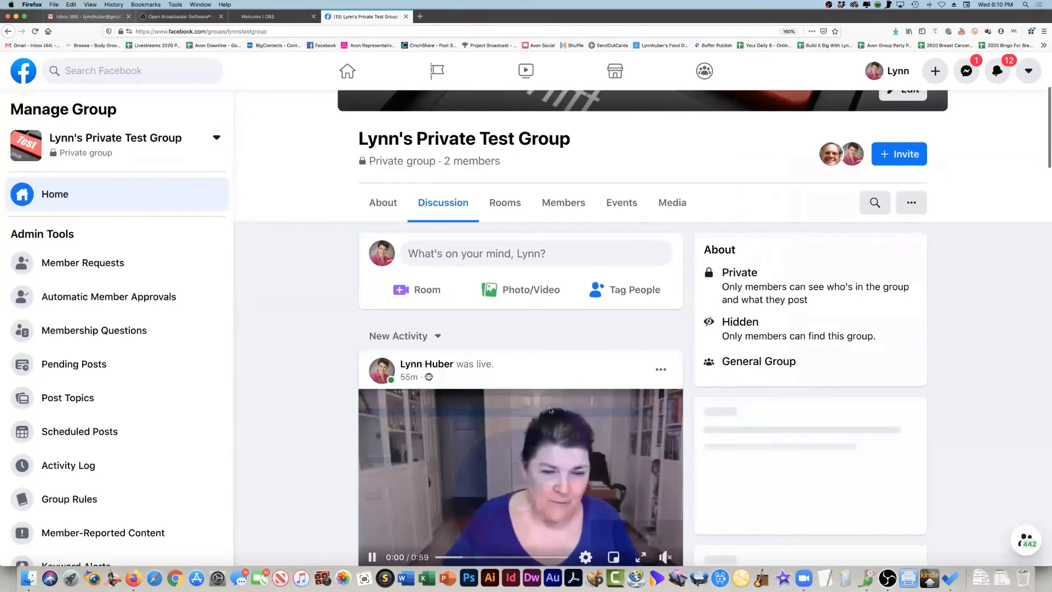
pyautogui.scroll(-3, 494, 345)
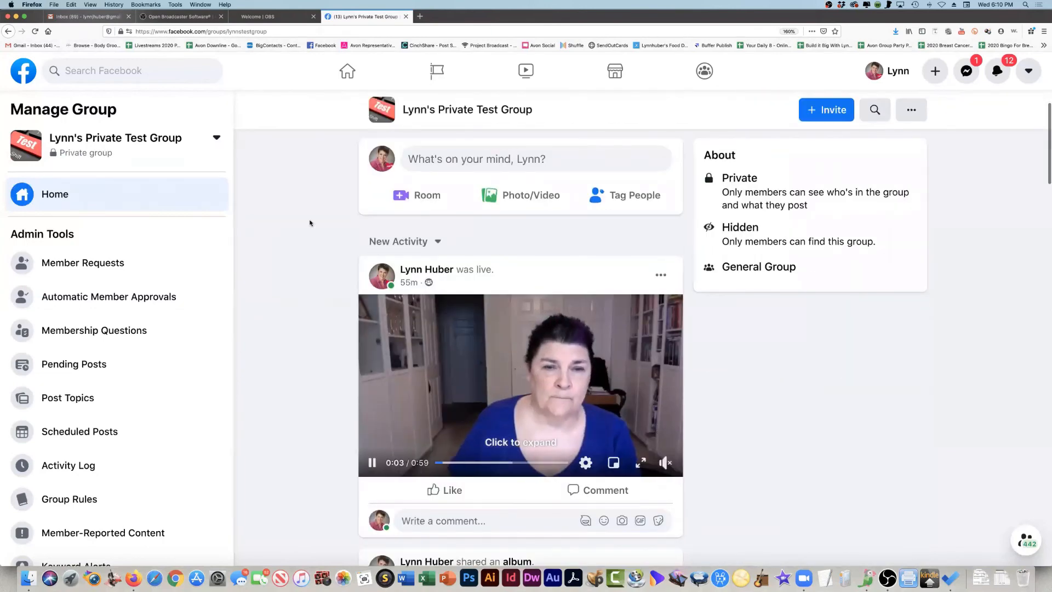
pyautogui.scroll(5, 310, 223)
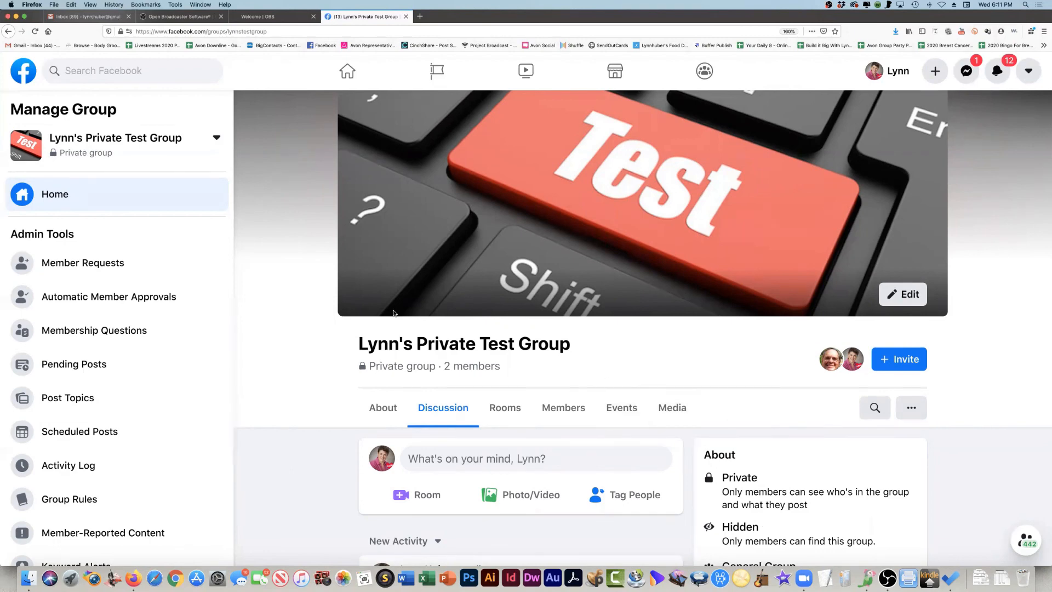
# - Review the OBS Studio download page, the OBS welcome page and the Facebook group page in Firefox
pyautogui.press('super+Tab')
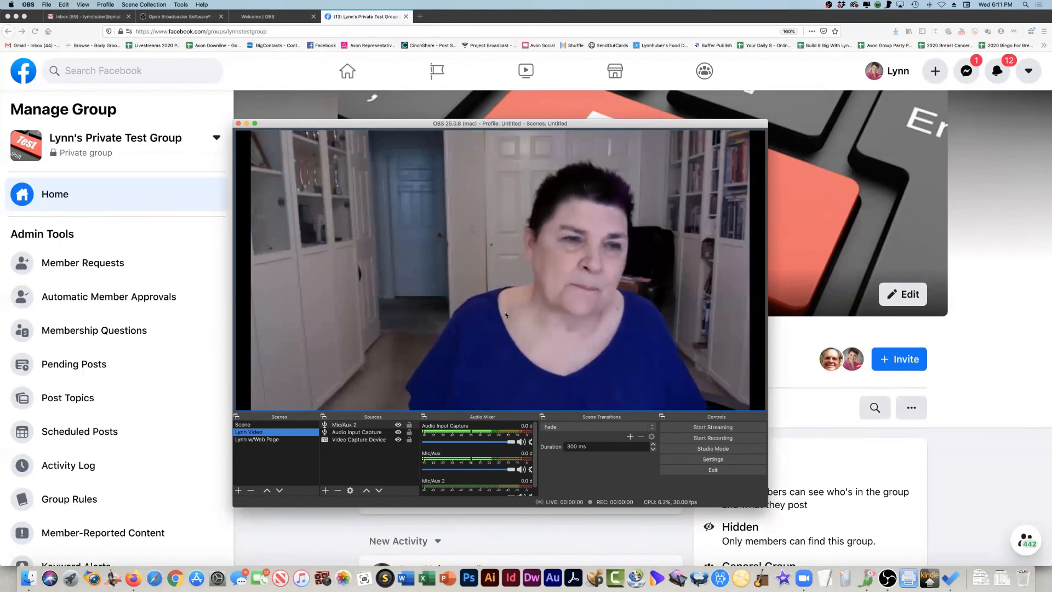
pyautogui.click(178, 17)
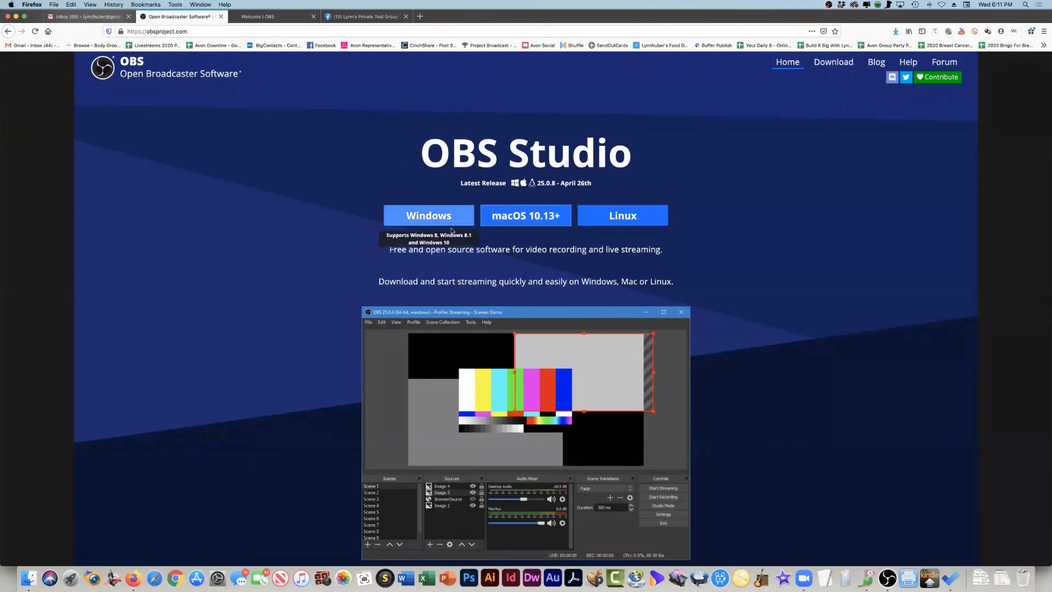
pyautogui.click(265, 17)
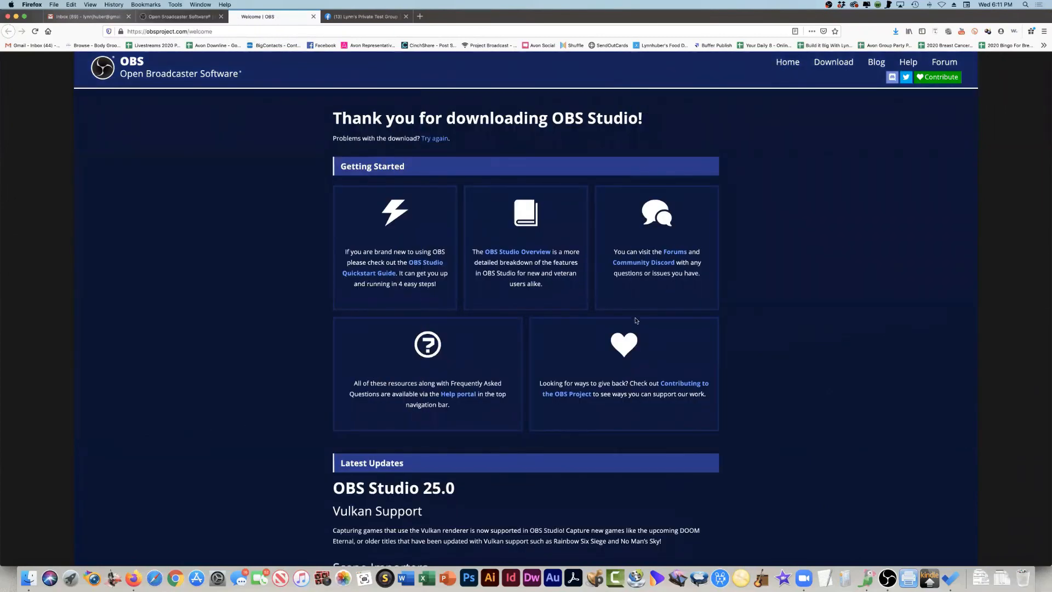
pyautogui.click(370, 17)
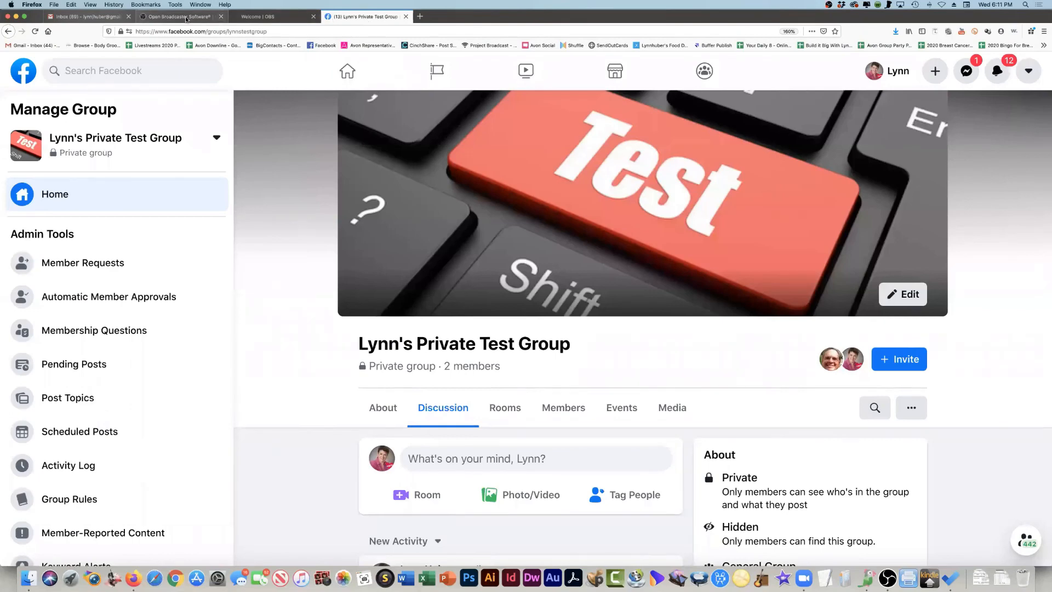
pyautogui.click(187, 17)
# - Switch to OBS, view the service, server and key fields in the Stream settings, and leave without saving
pyautogui.press('super+Tab')
pyautogui.press('super+Tab')
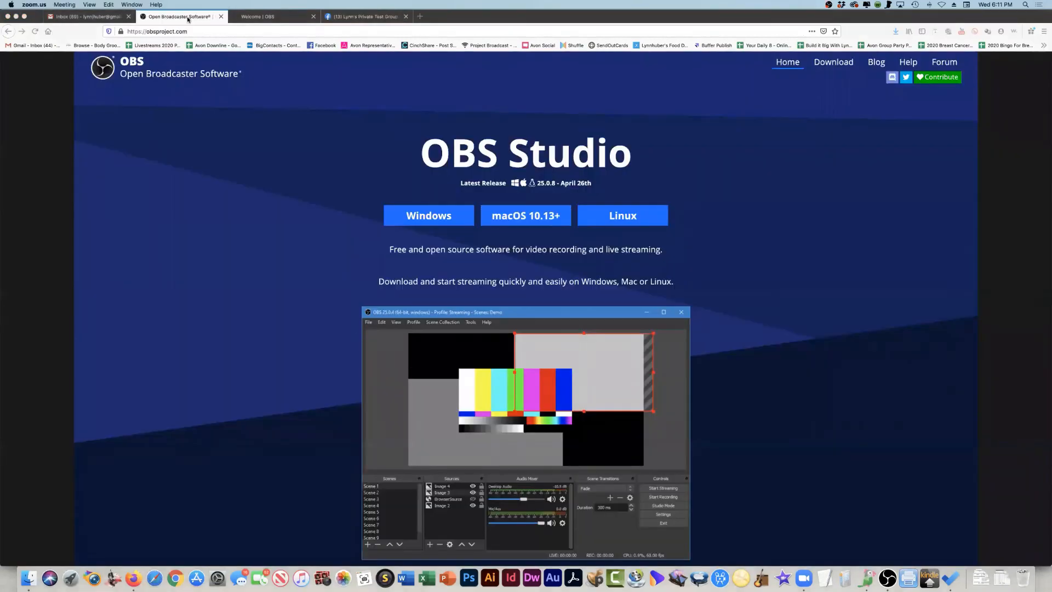
pyautogui.press('super+Tab')
pyautogui.press('super+Tab')
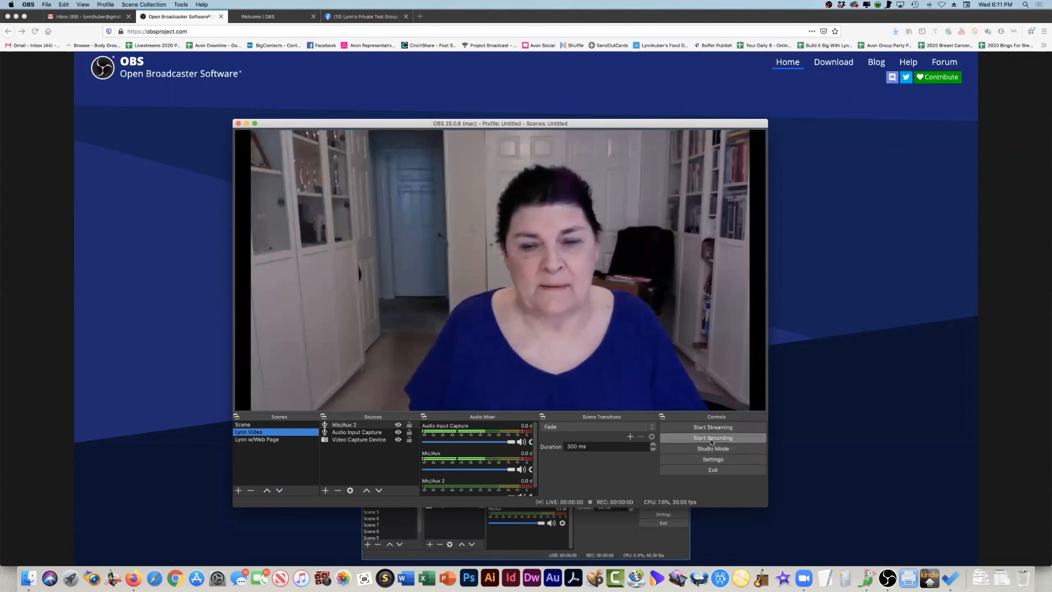
pyautogui.click(712, 459)
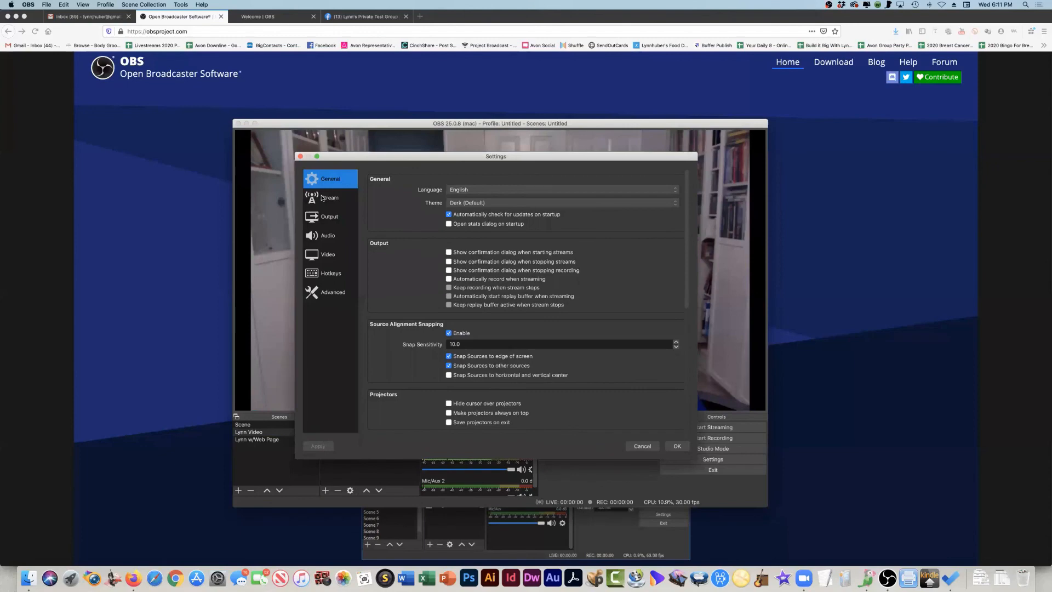
pyautogui.click(324, 199)
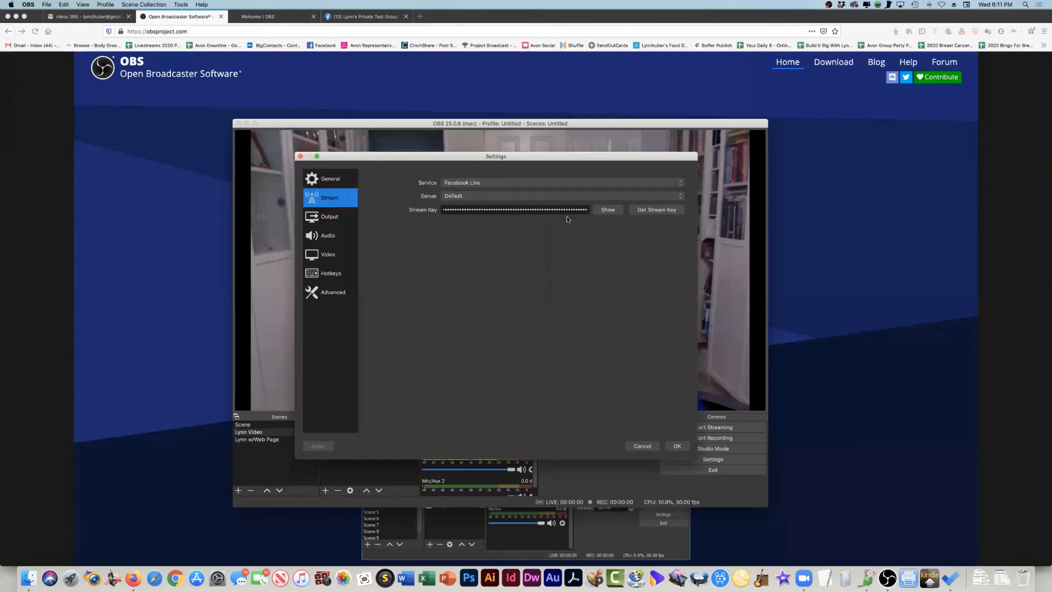
pyautogui.click(638, 447)
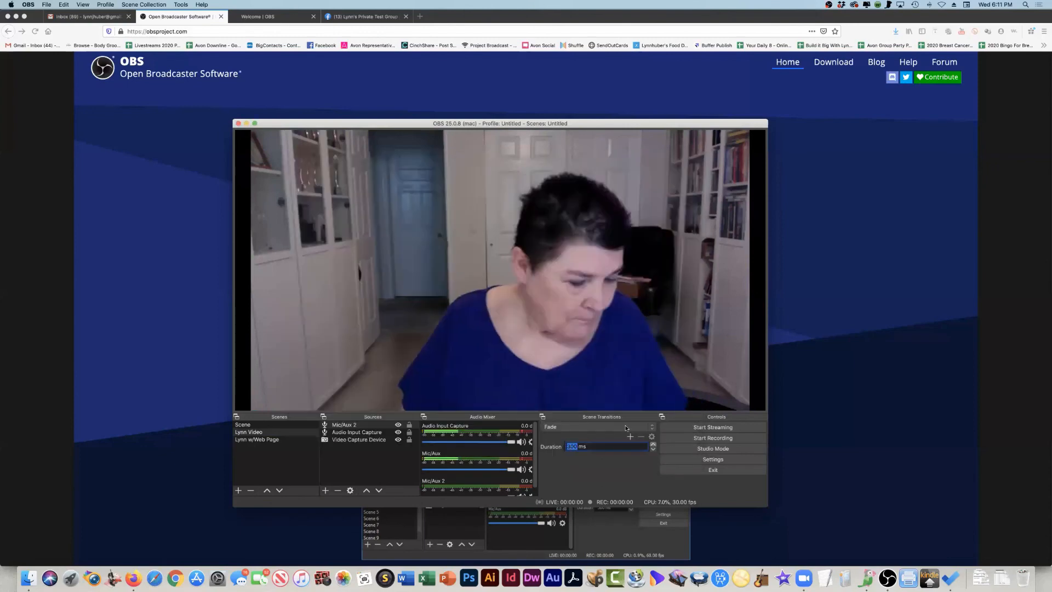